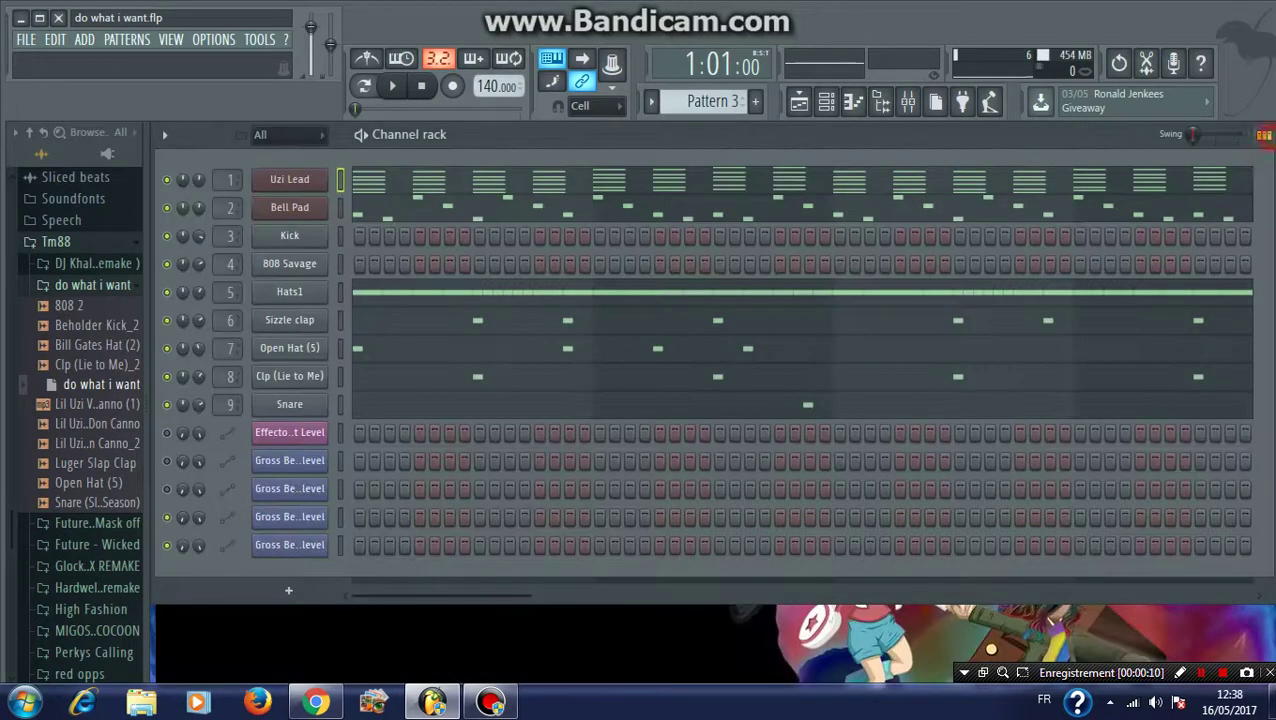
Play the song and look over the full track arrangement in the playlist.
click(798, 102)
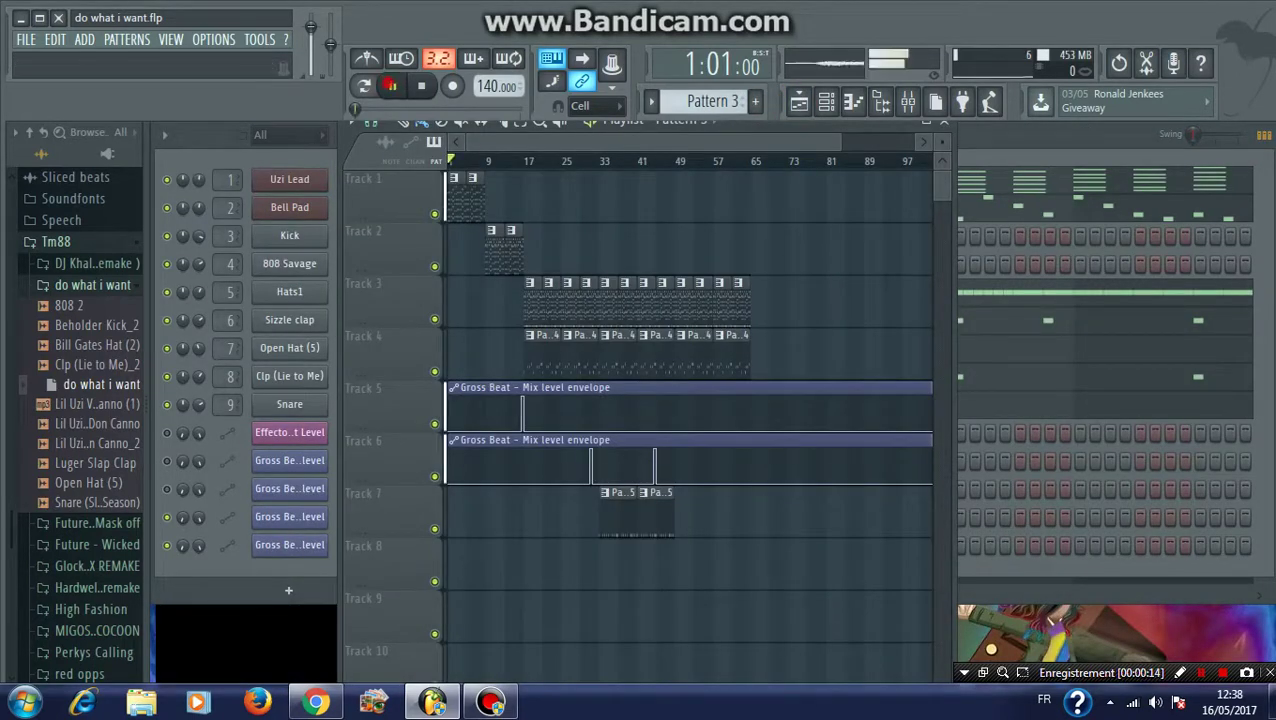
drag(942, 142, 942, 158)
drag(838, 142, 710, 142)
click(943, 121)
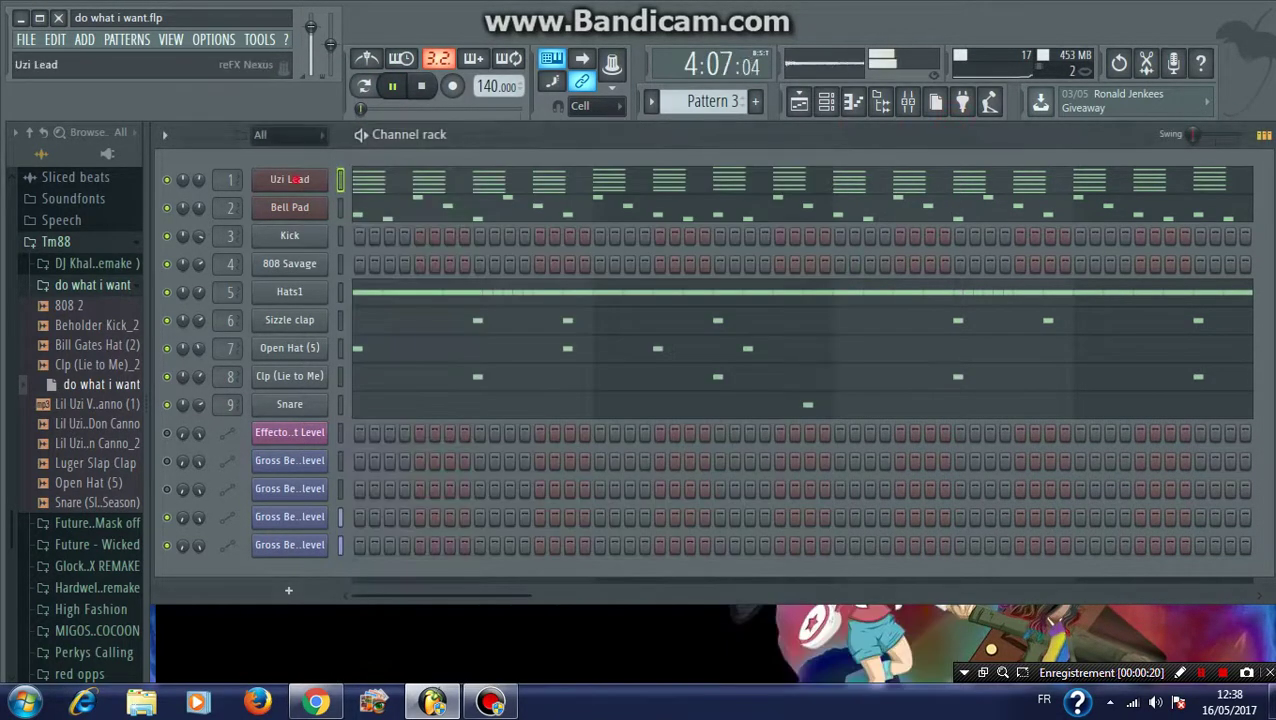
Open the Uzi Lead instrument's modulation settings and set its first insert effect (fx1) type to phaser.
click(296, 179)
click(417, 331)
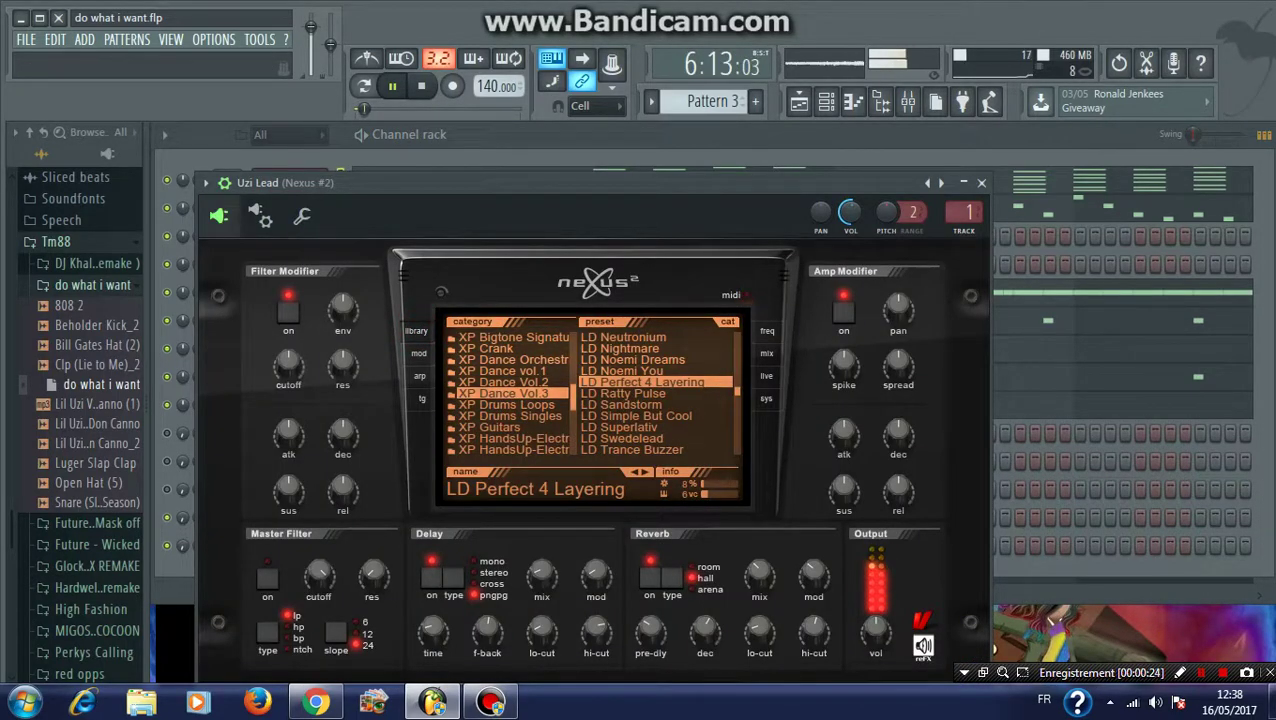
click(766, 353)
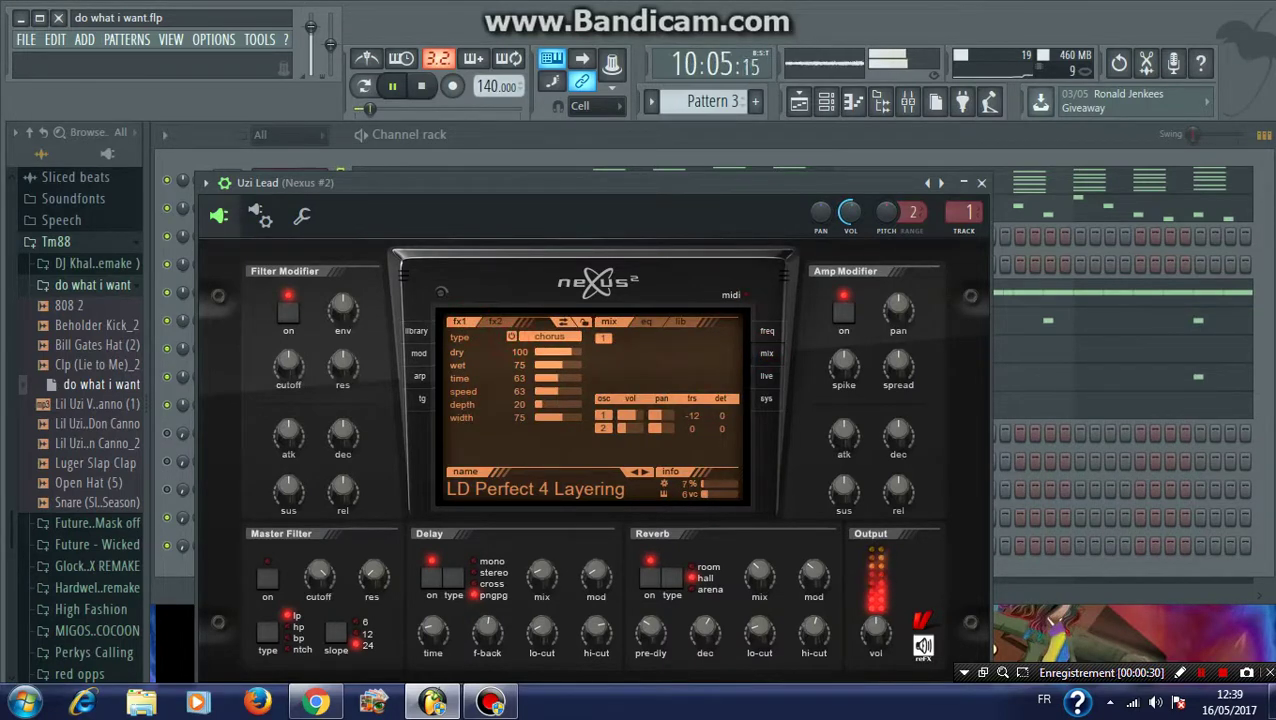
click(549, 337)
click(571, 375)
click(549, 337)
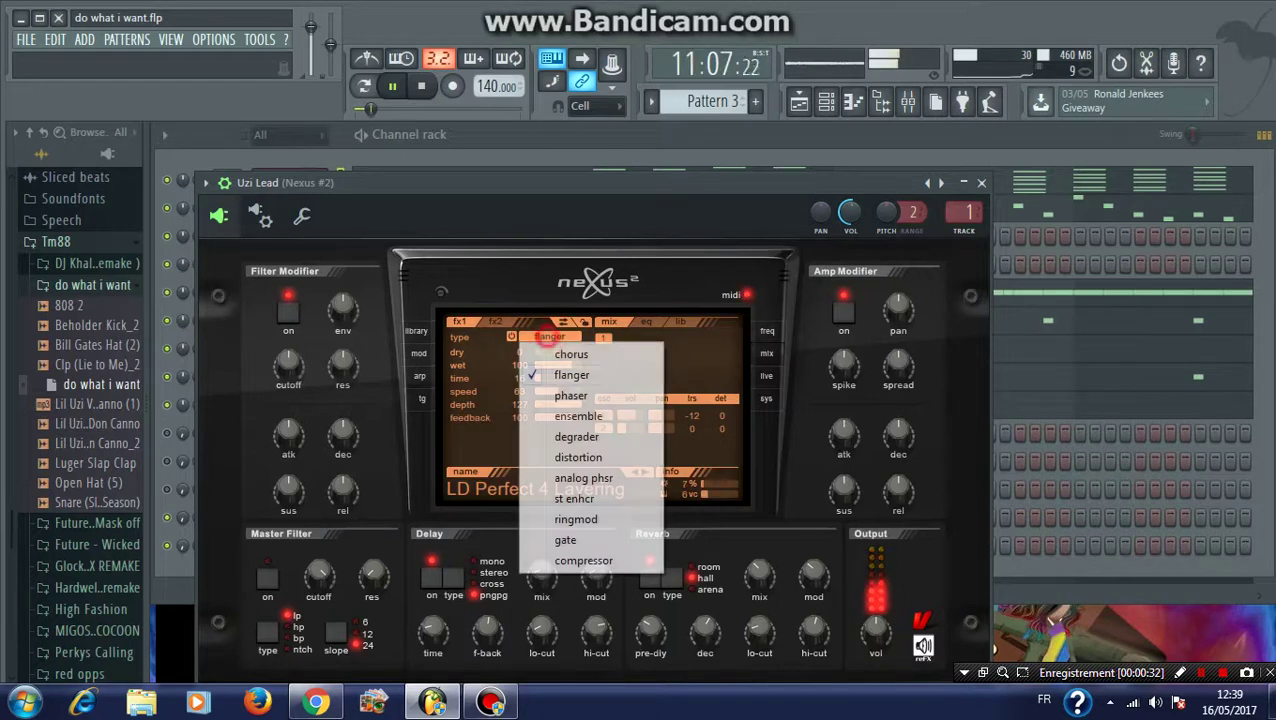
click(571, 395)
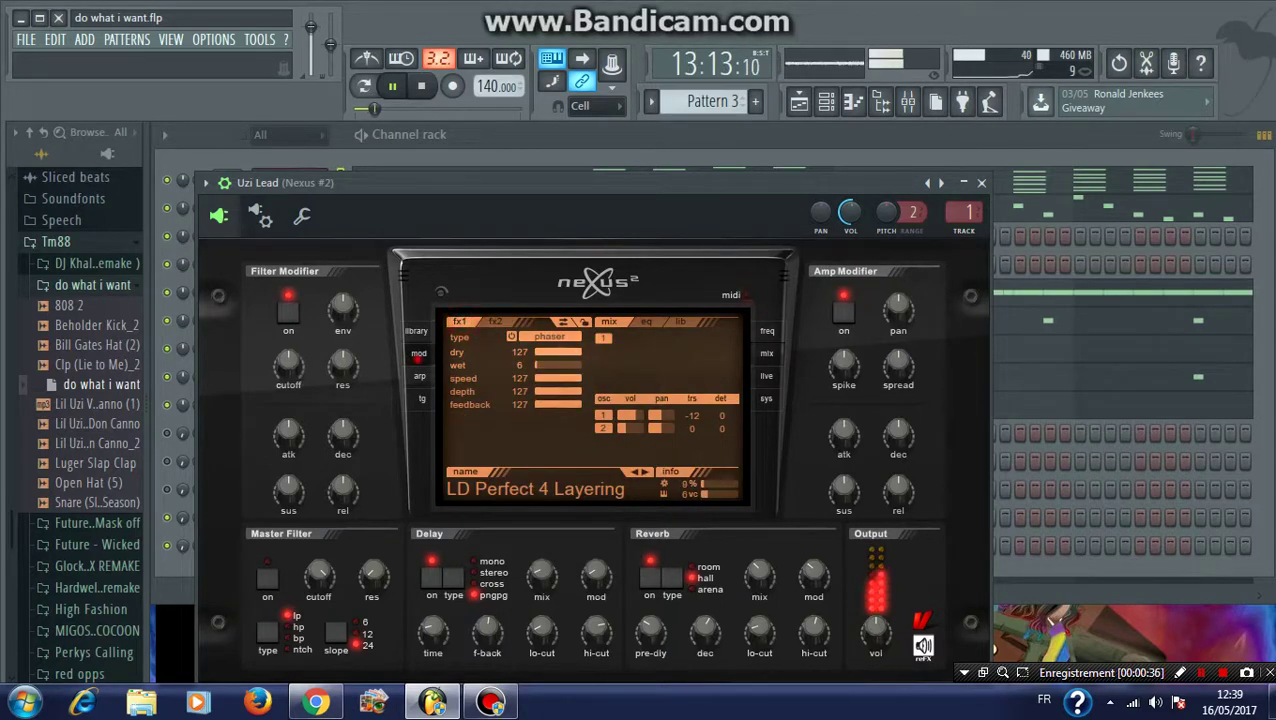
Review the Uzi Lead's arpeggiator, trancegate library and preset category, and close the instrument.
click(419, 376)
click(421, 399)
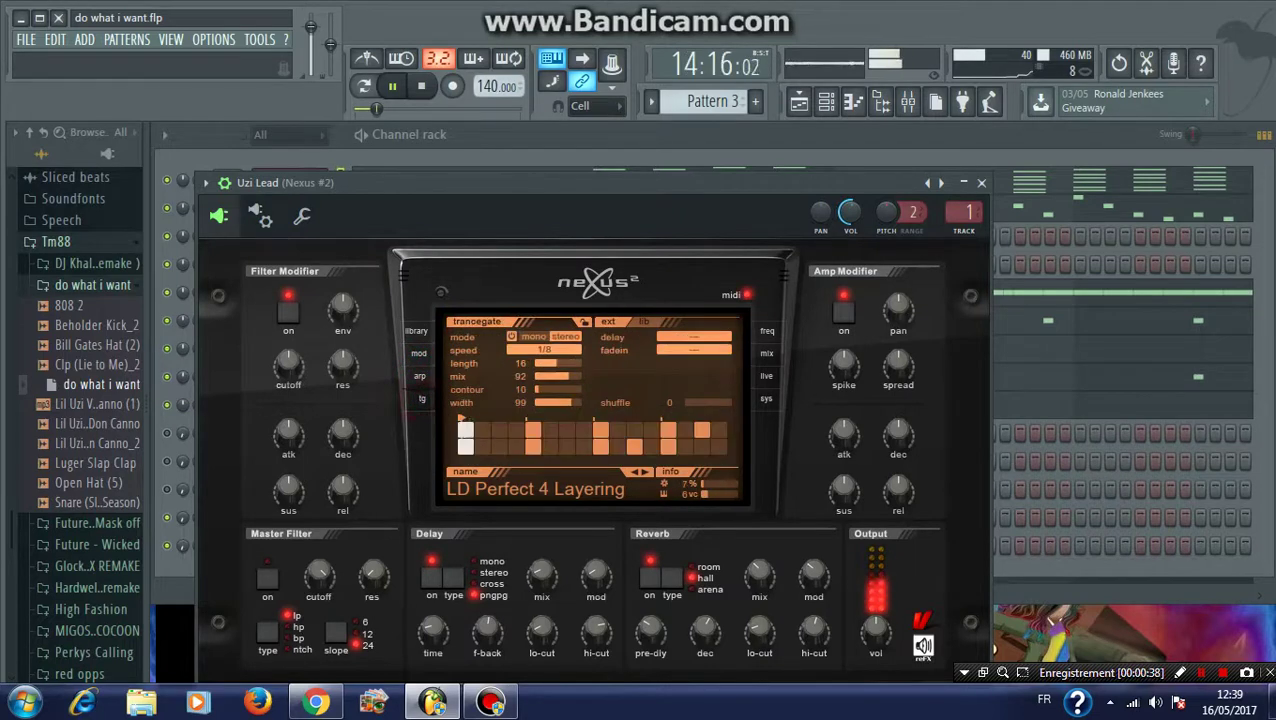
click(642, 321)
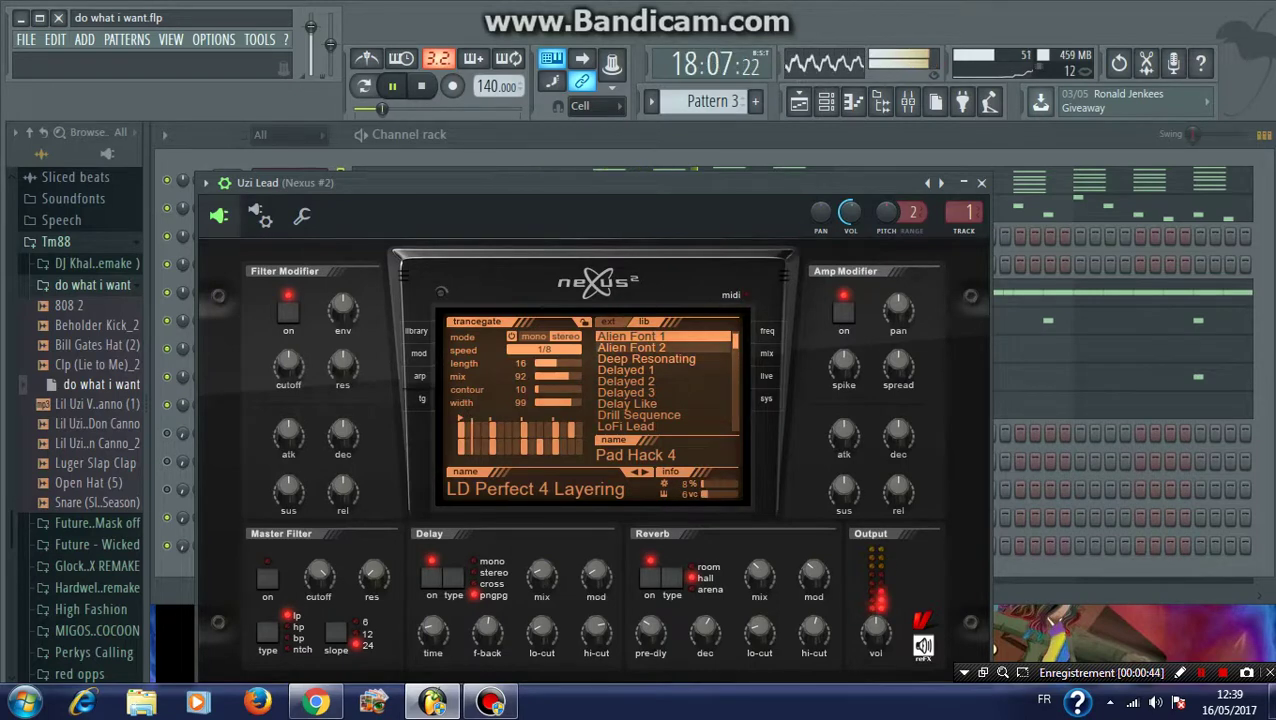
click(417, 331)
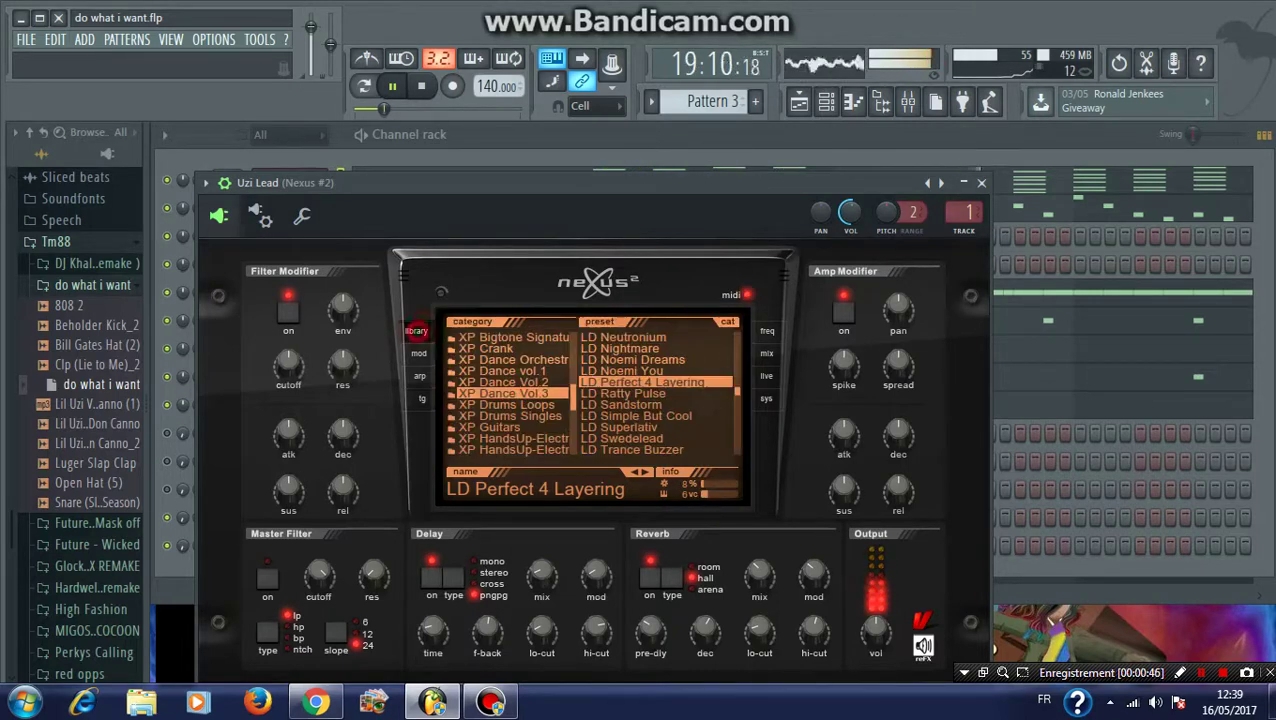
click(981, 183)
Examine the Uzi Lead chord notes across all four bars in the piano roll, and close it.
right_click(302, 180)
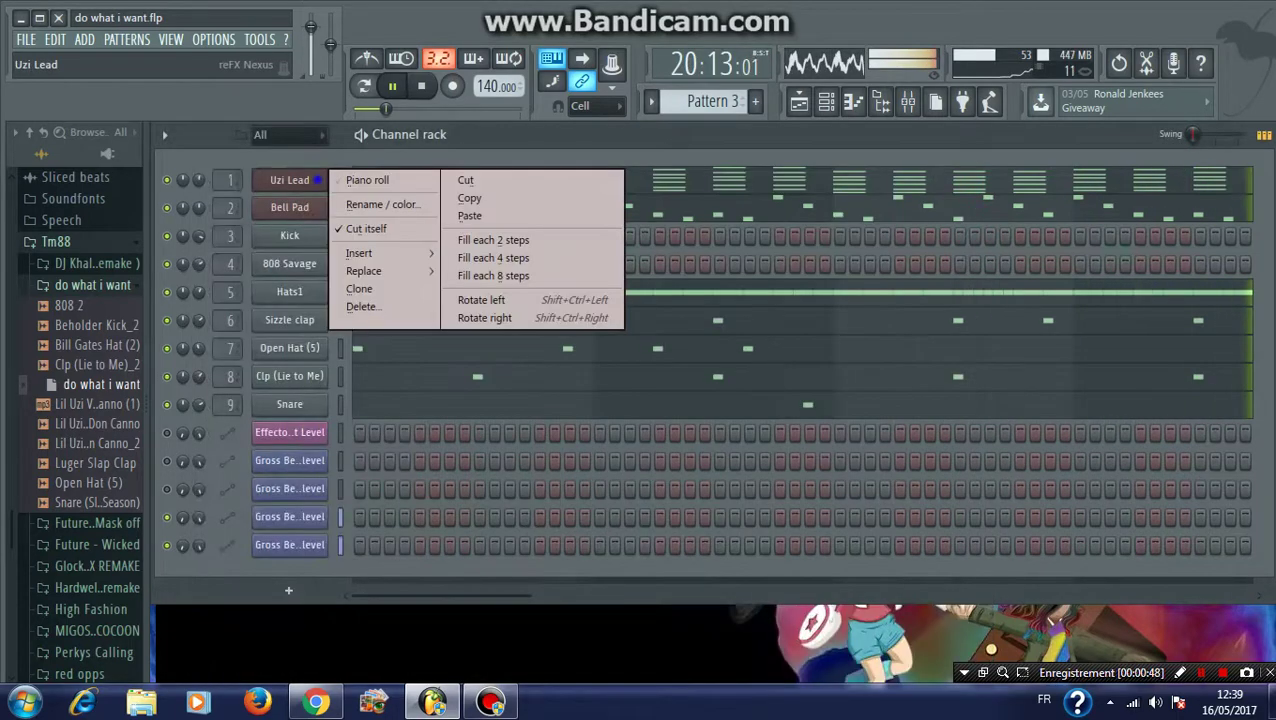
click(350, 179)
scroll(350, 175, down, 3)
scroll(350, 174, down, 2)
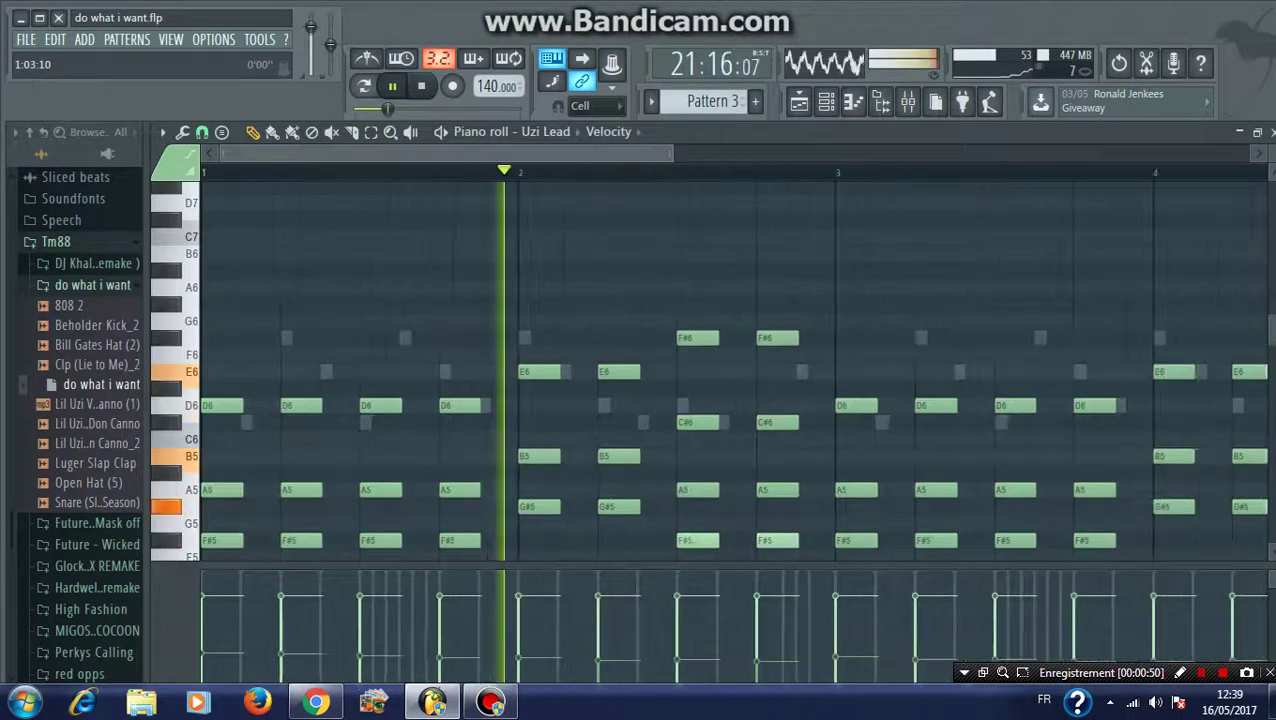
scroll(428, 439, down, 4)
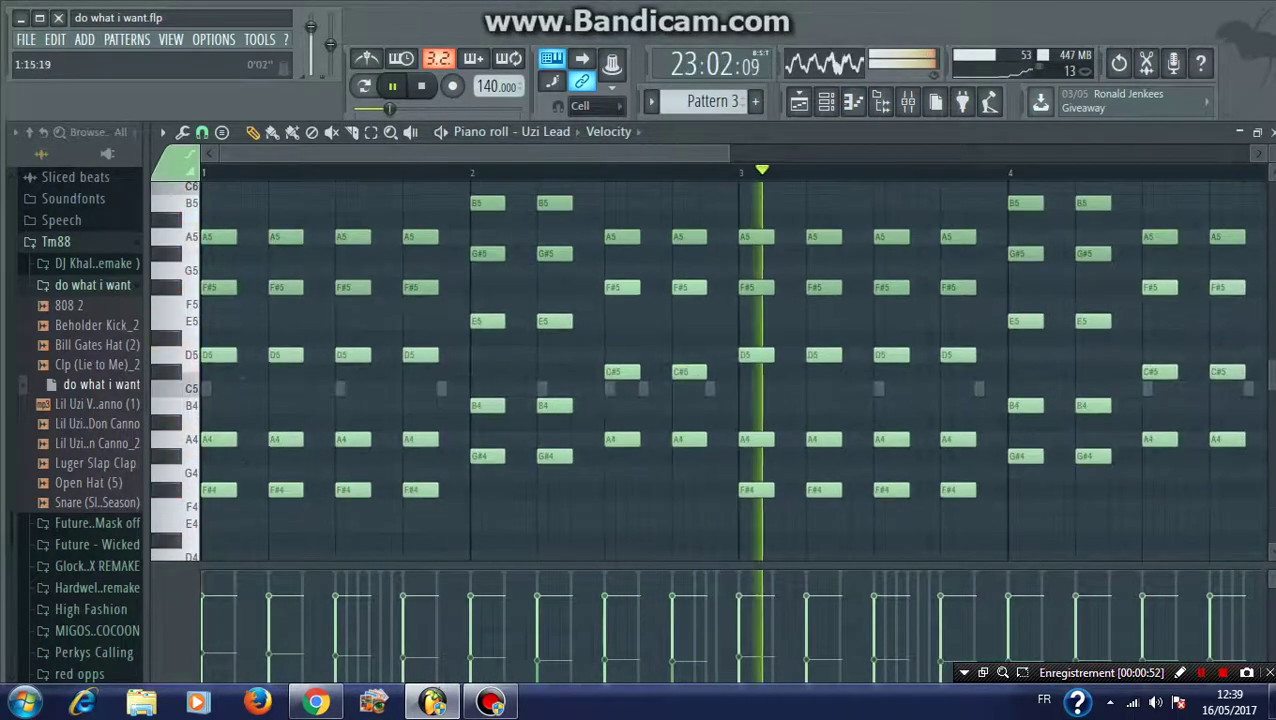
scroll(411, 173, down, 2)
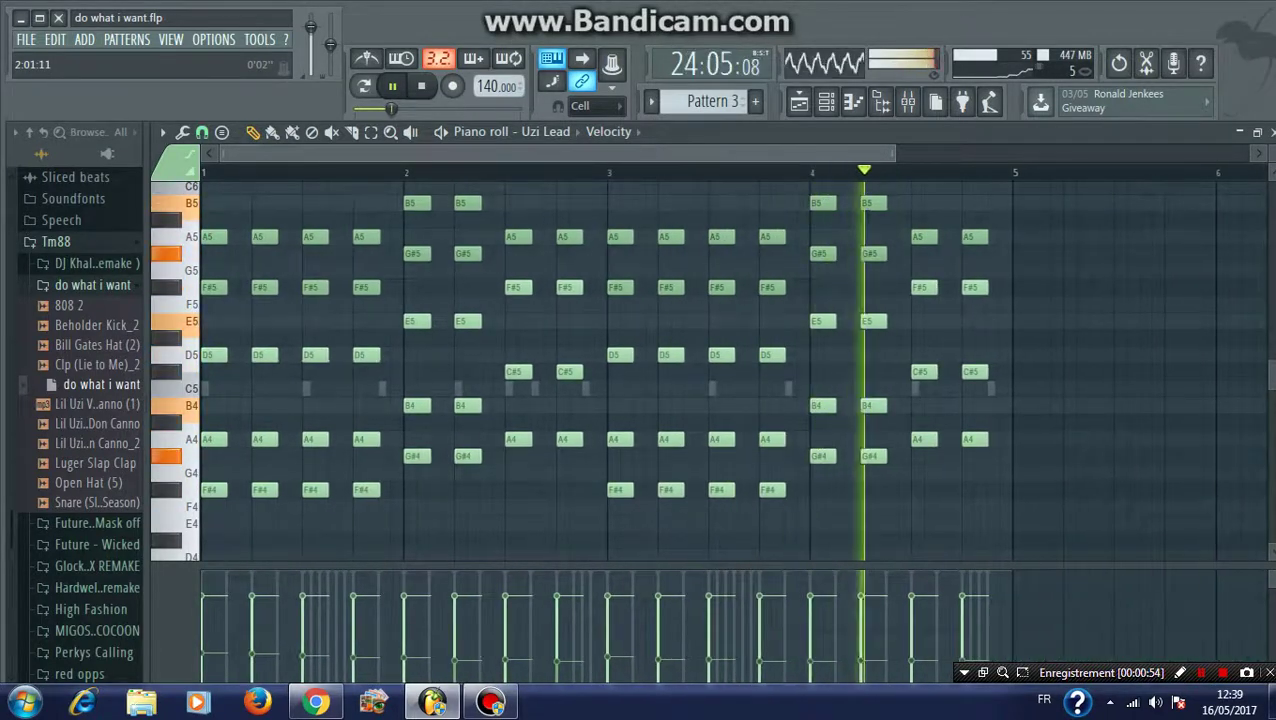
scroll(413, 173, down, 2)
scroll(456, 254, down, 2)
scroll(500, 370, up, 3)
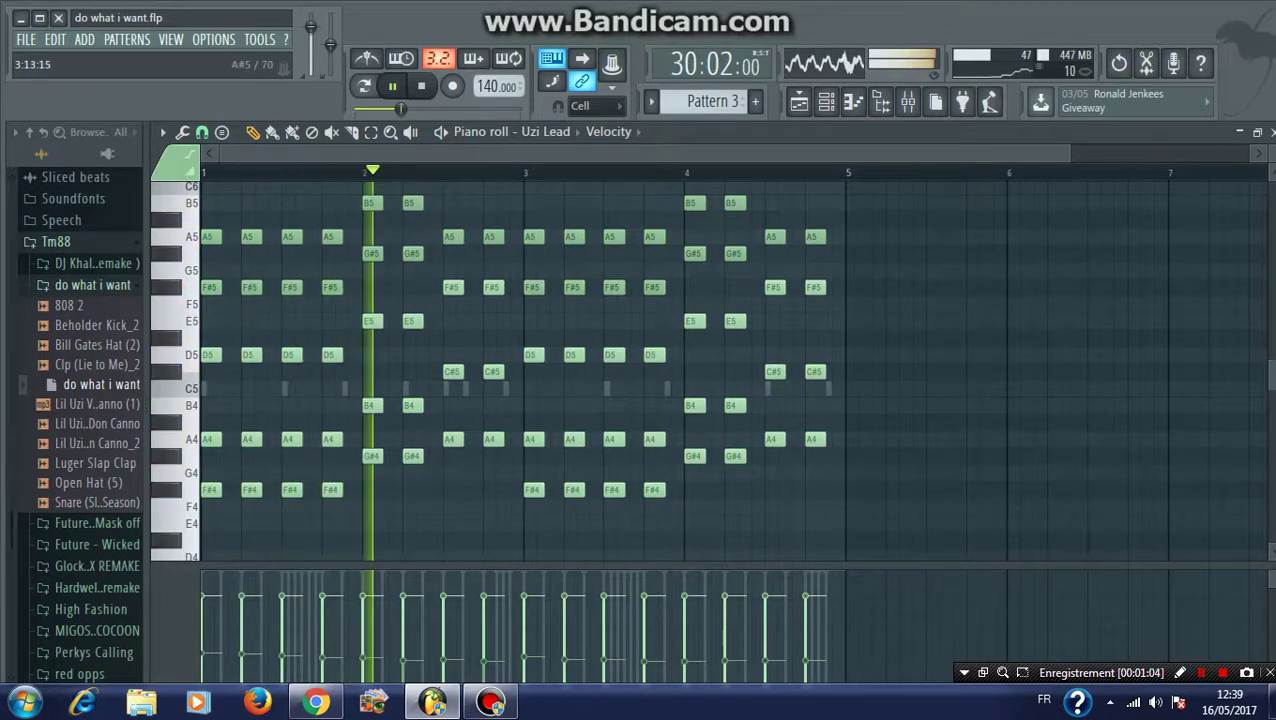
click(1270, 132)
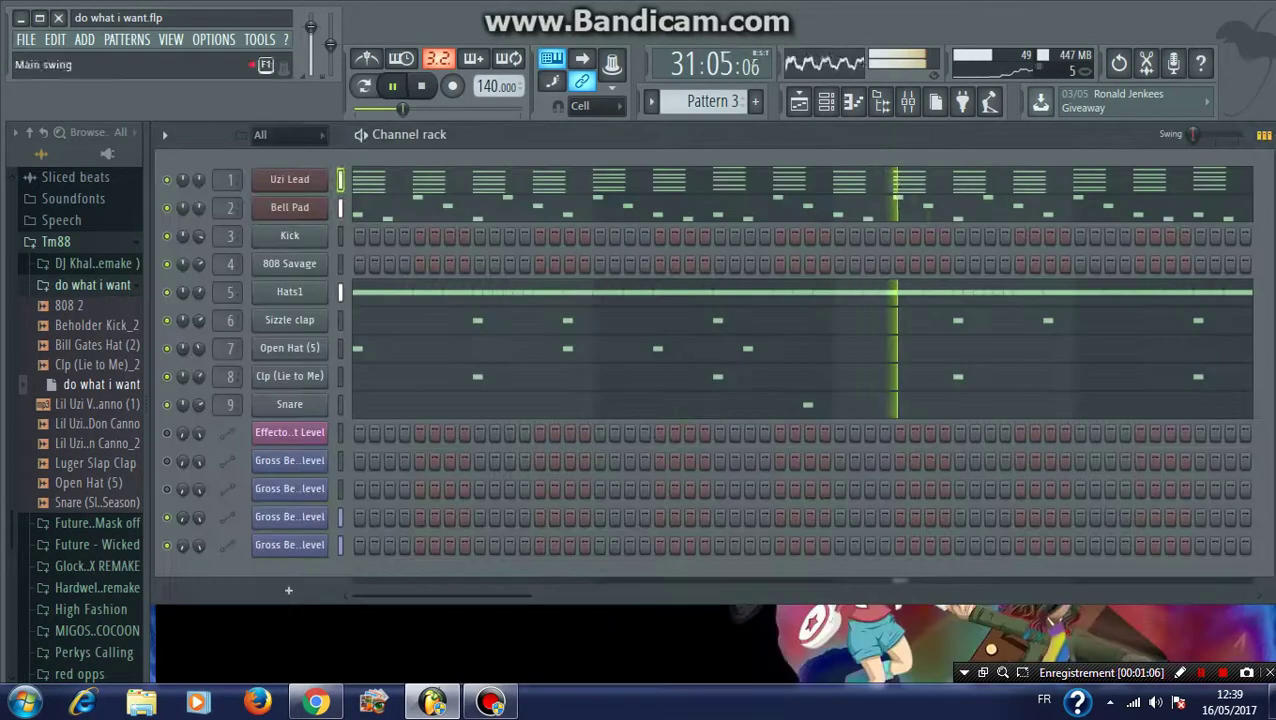
Check which preset and category the Bell Pad instrument uses in its library, and close the instrument.
right_click(318, 207)
click(305, 208)
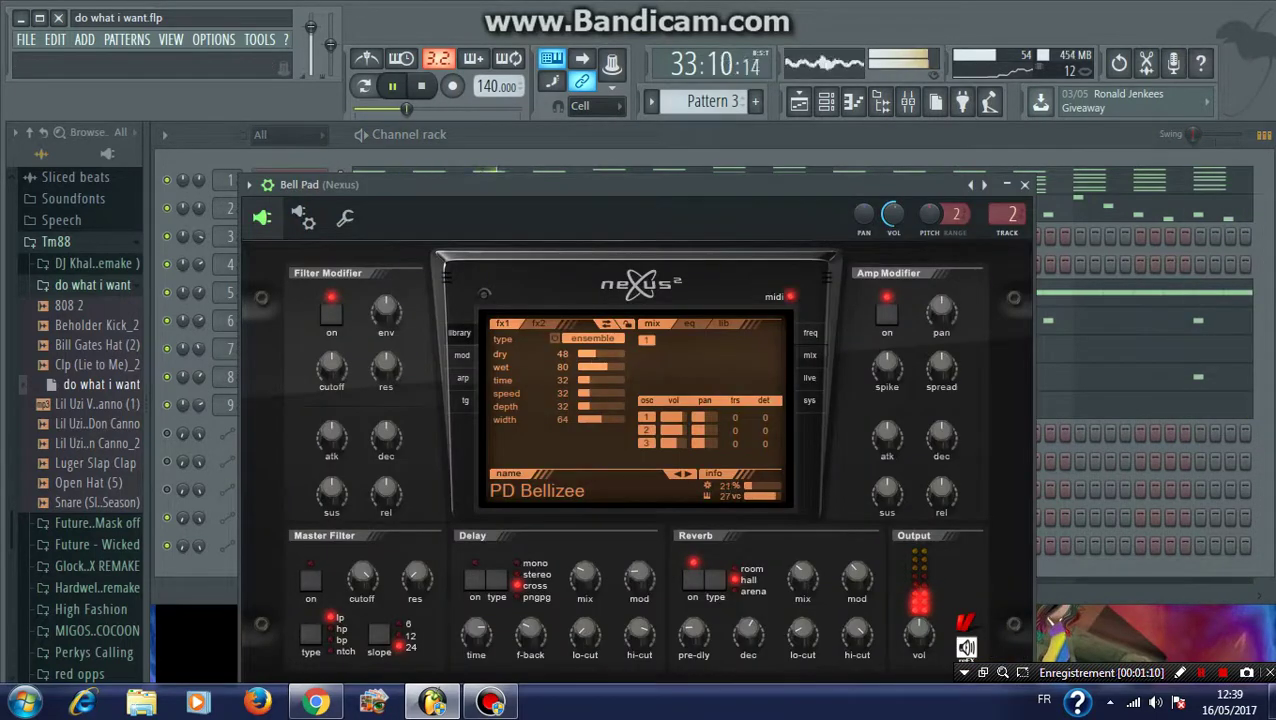
click(460, 332)
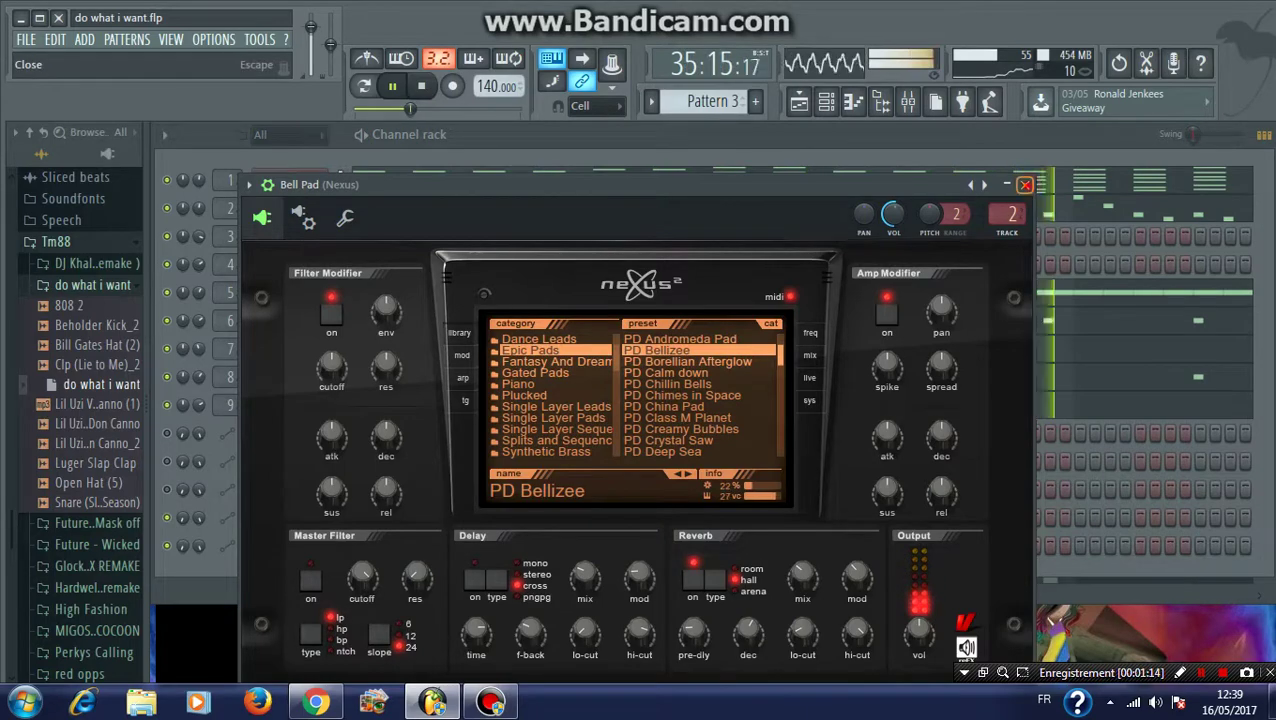
click(1025, 185)
Examine the Bell Pad melody notes across the four bars in the piano roll, and close it.
right_click(318, 207)
click(360, 206)
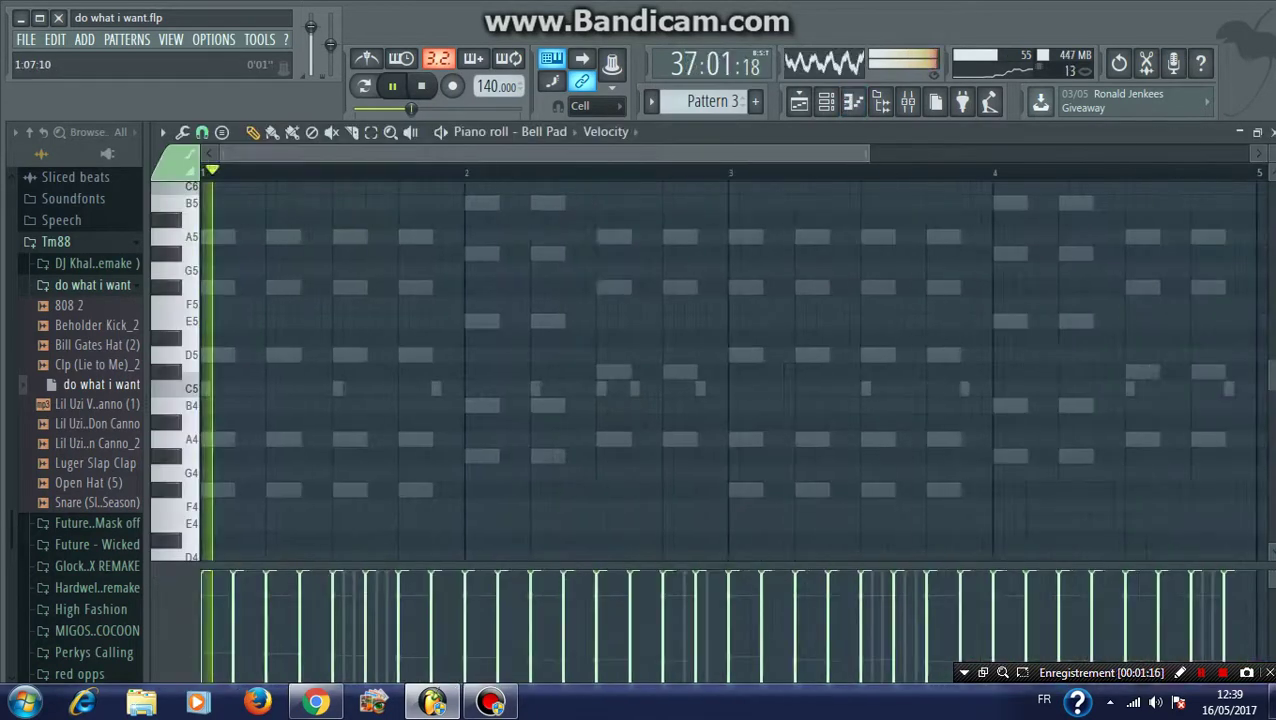
scroll(735, 370, down, 3)
scroll(735, 370, up, 6)
scroll(735, 370, up, 1)
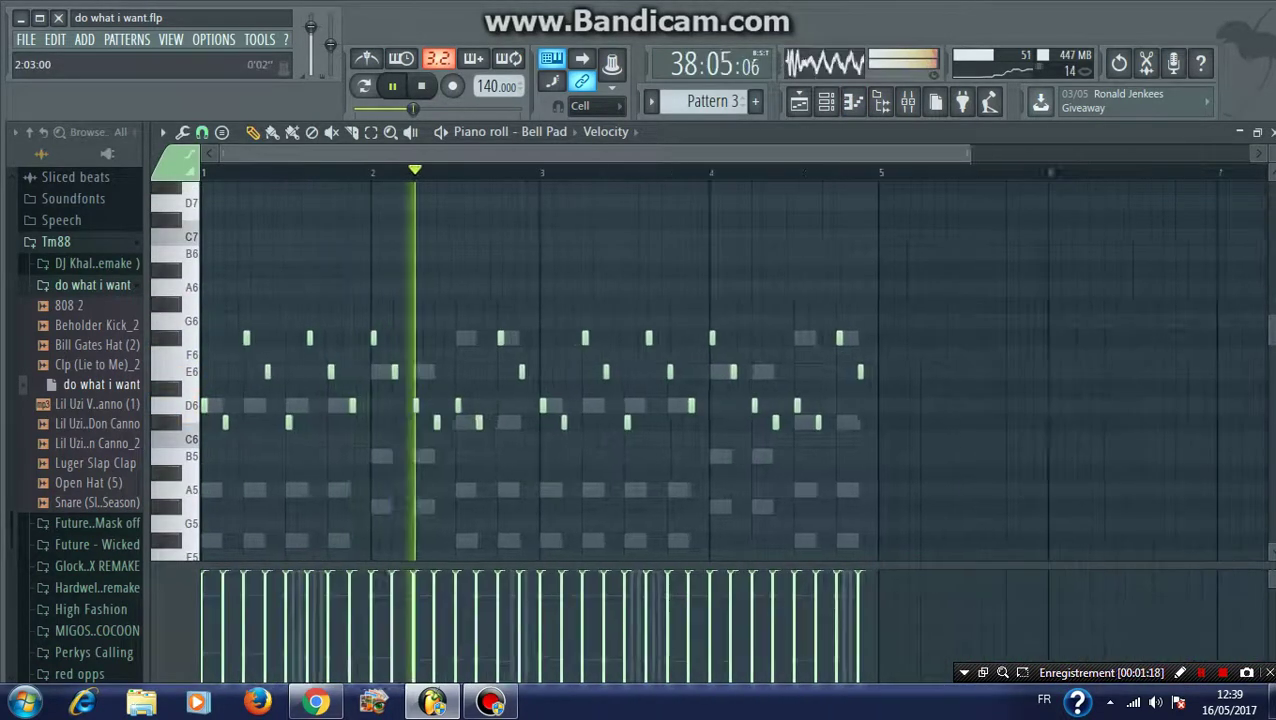
scroll(410, 154, up, 3)
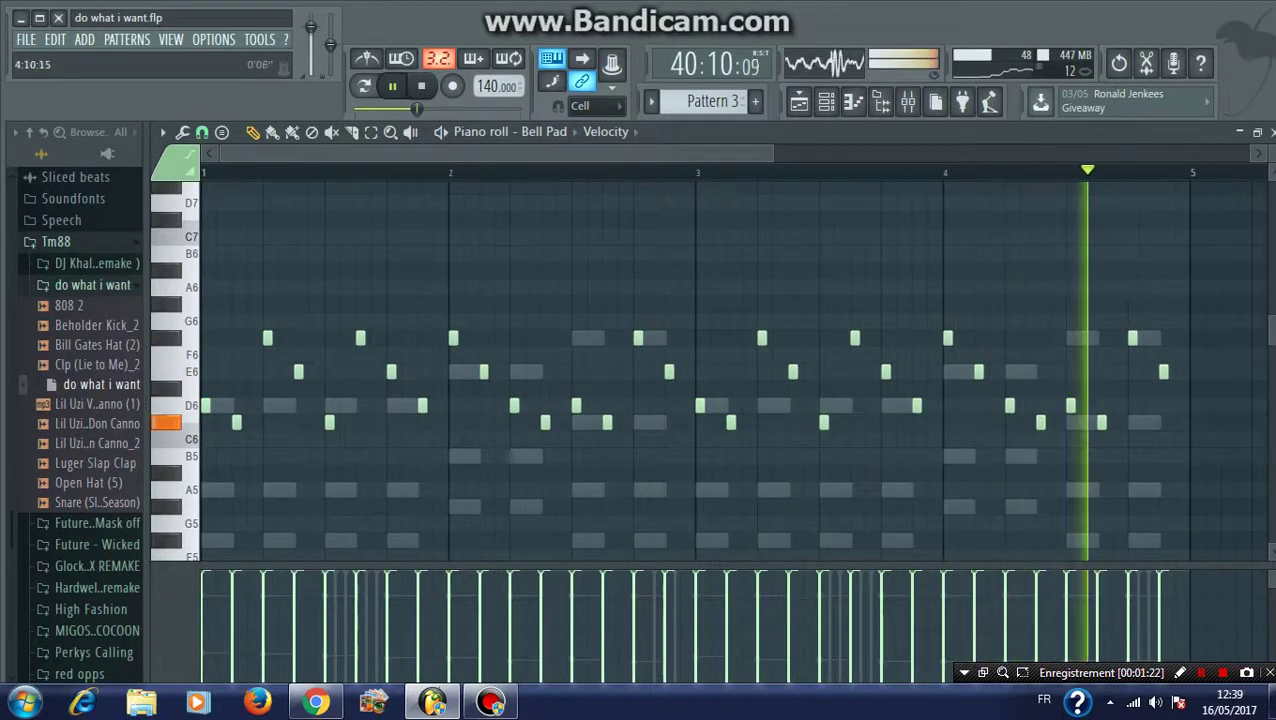
click(1272, 132)
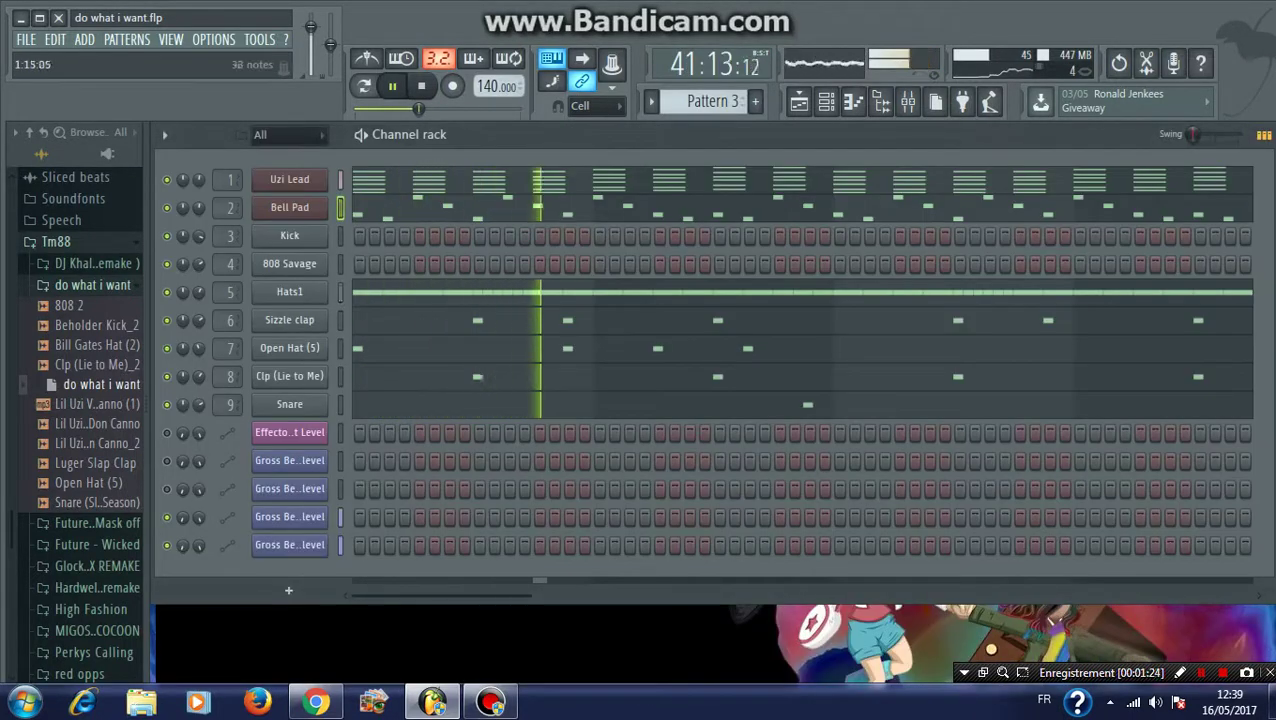
Switch playback to pattern mode and examine the Hats1 notes and rolls in the piano roll.
click(364, 86)
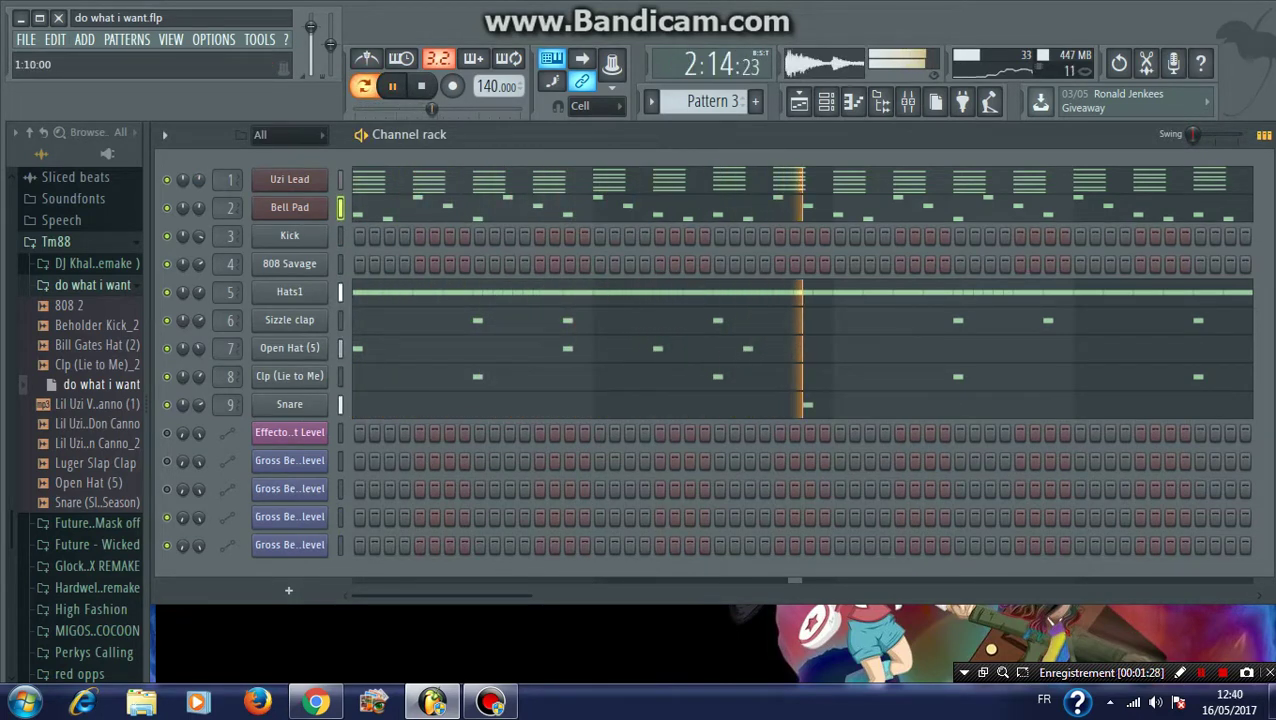
right_click(289, 292)
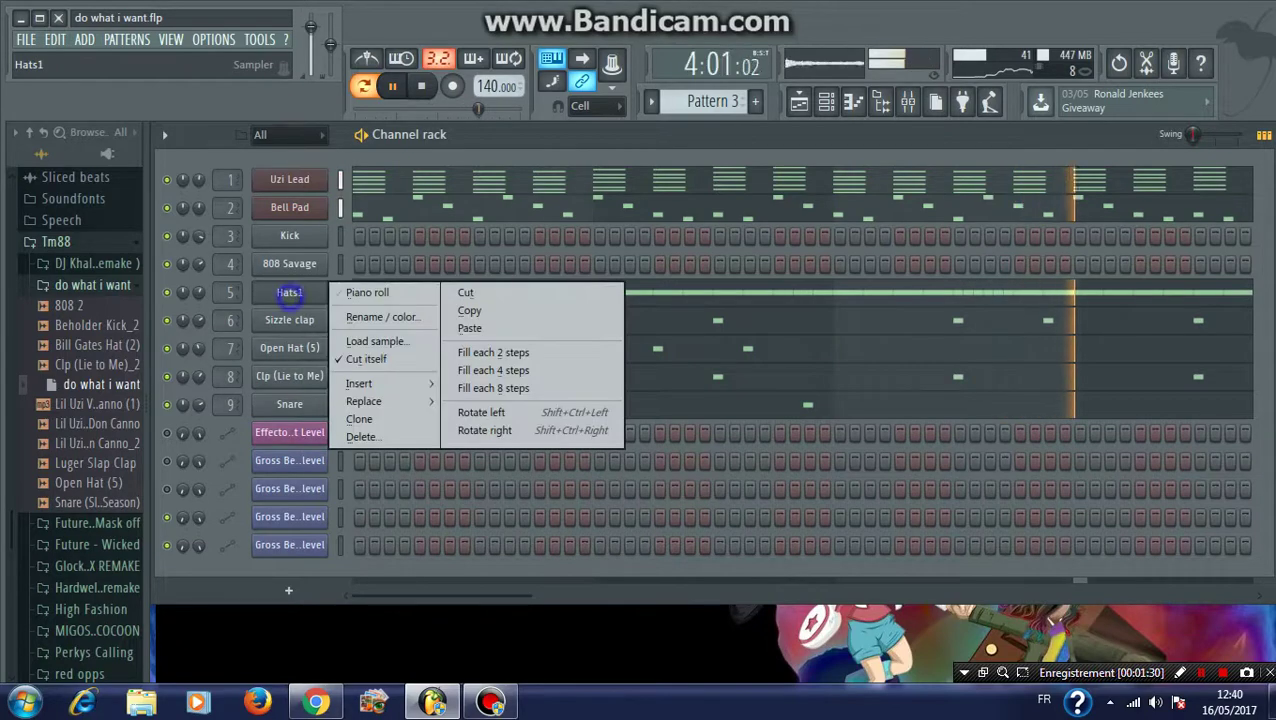
click(352, 293)
scroll(367, 157, down, 3)
scroll(366, 293, down, 6)
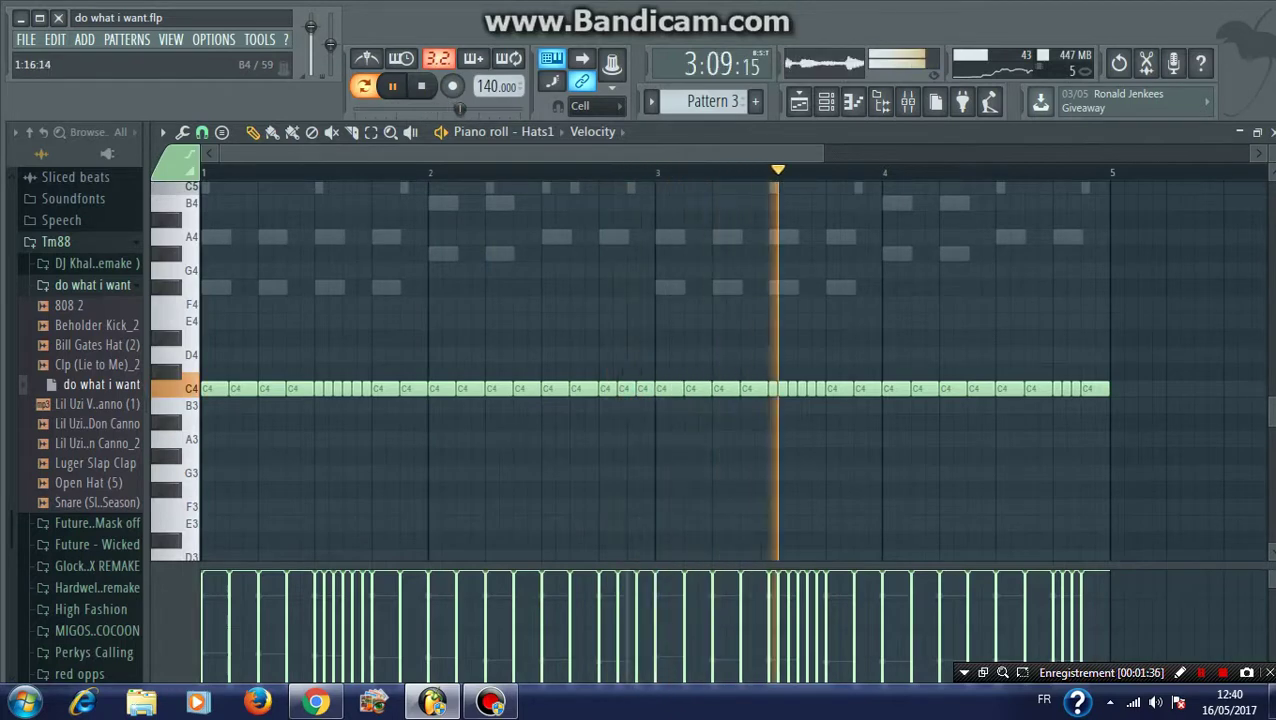
key(Escape)
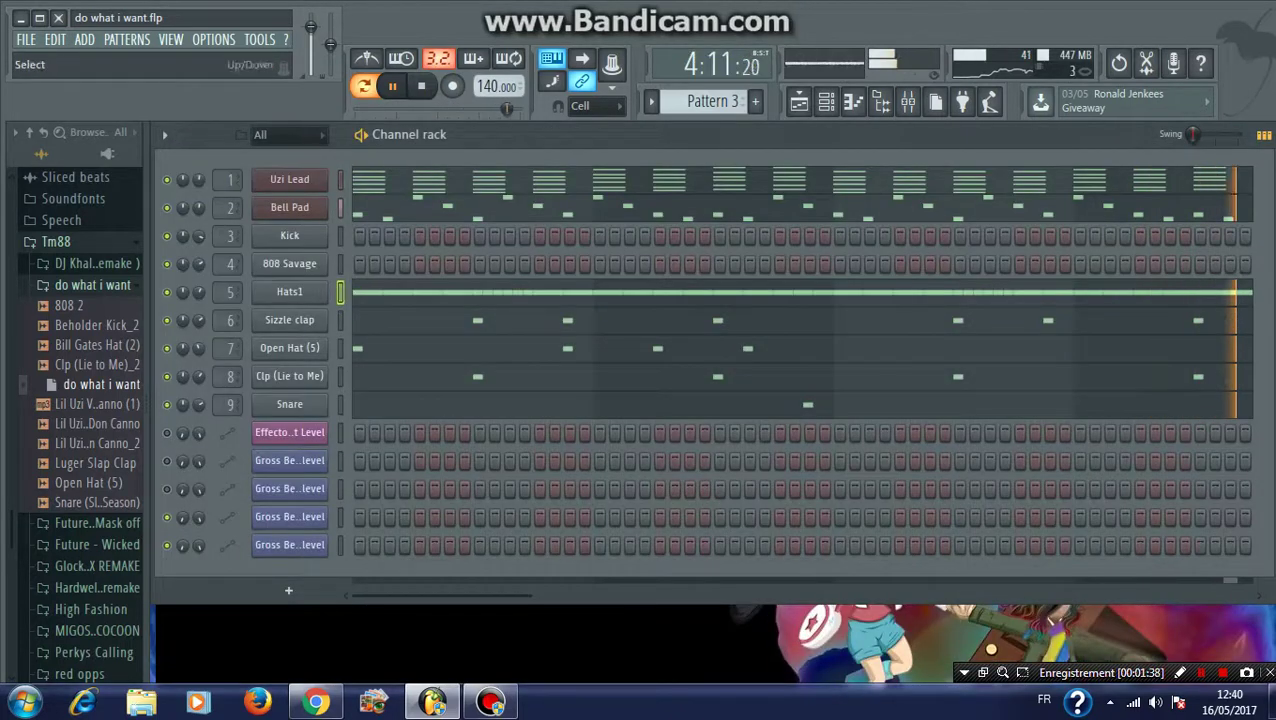
Inspect the sample files and sampler settings of the Hats1 and Sizzle clap channels.
click(289, 291)
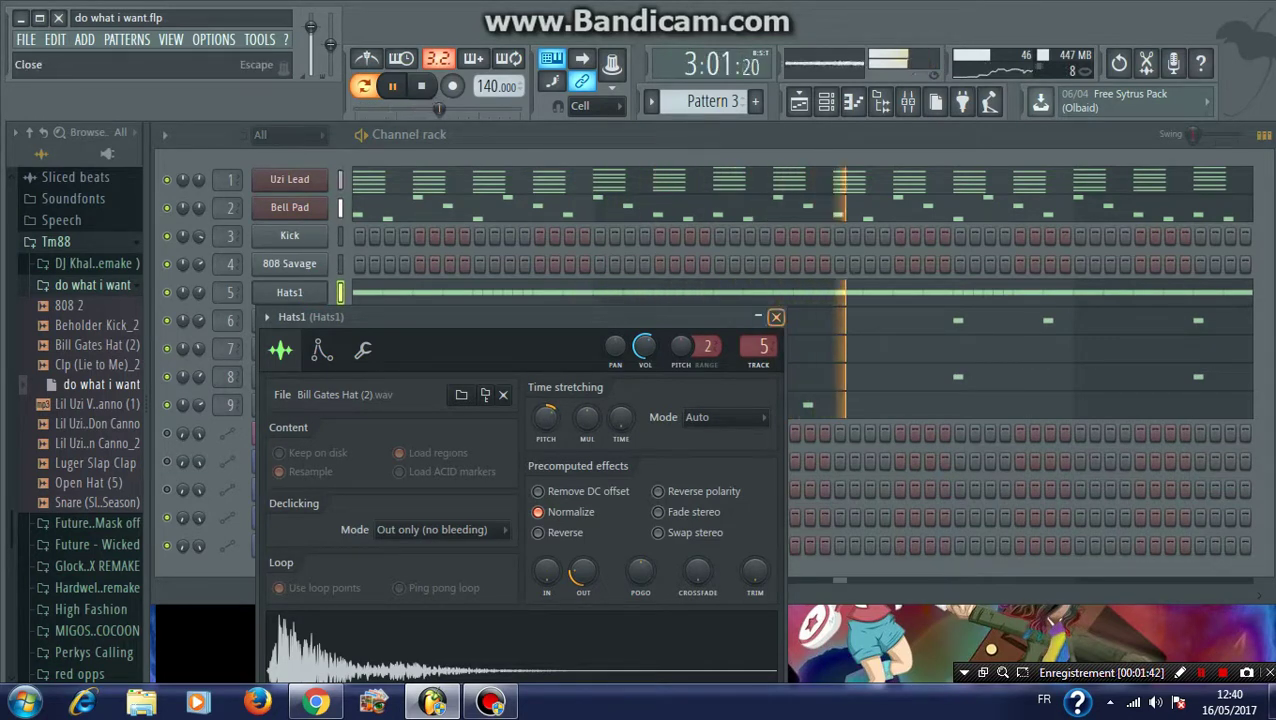
drag(600, 317, 625, 178)
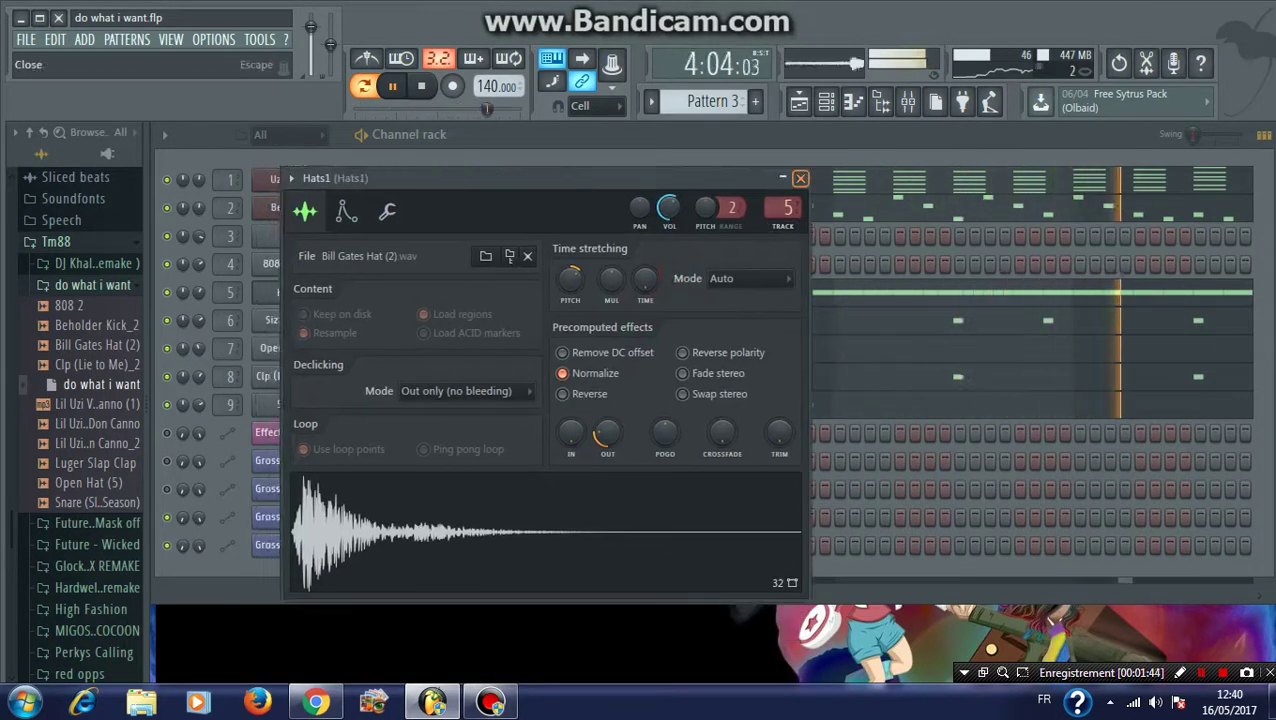
click(800, 178)
click(289, 320)
drag(420, 341, 439, 210)
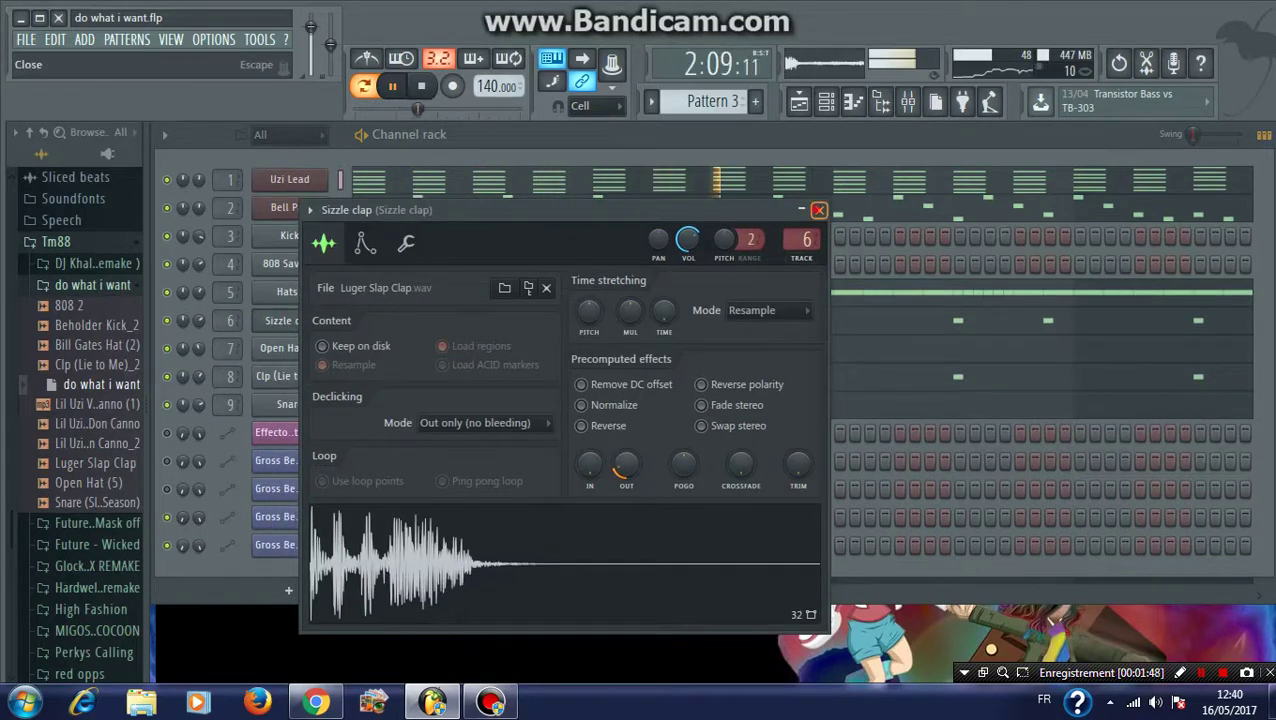
click(818, 210)
Review the effect chains of the Hats1 and Nexus #2 mixer tracks and inspect Nexus #2's Fruity parametric EQ 2 curve.
key(F9)
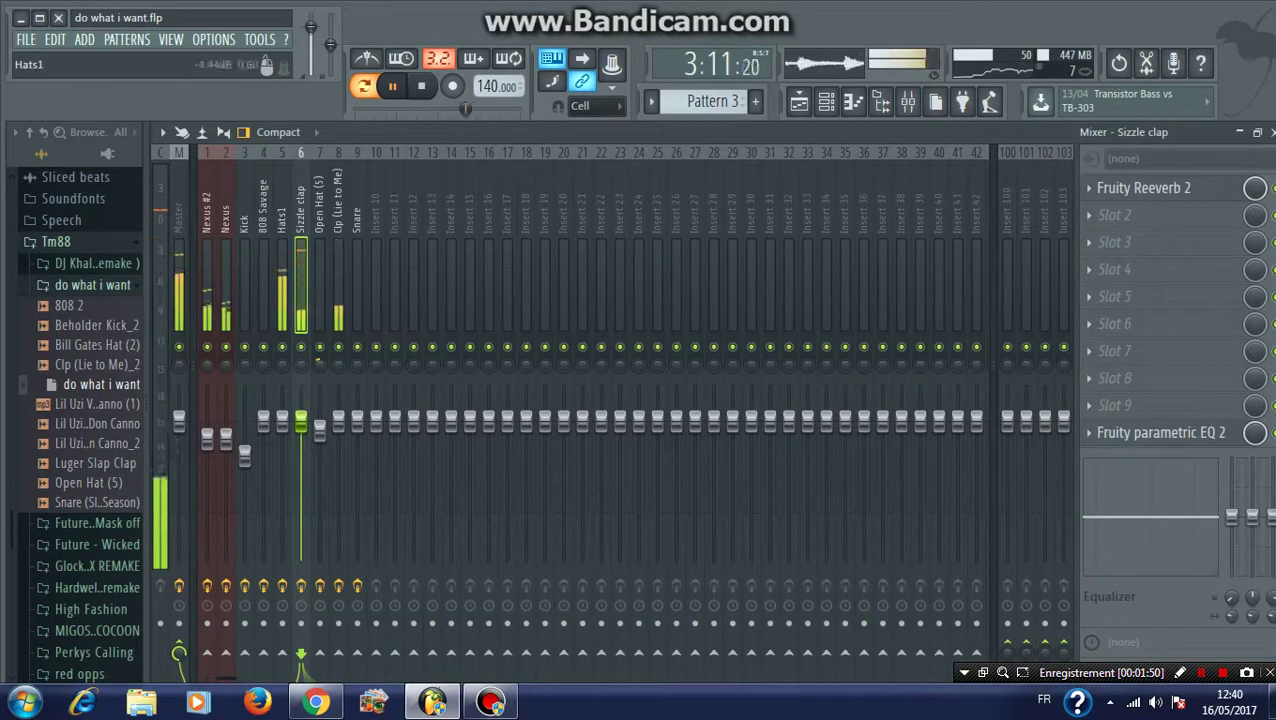
click(282, 285)
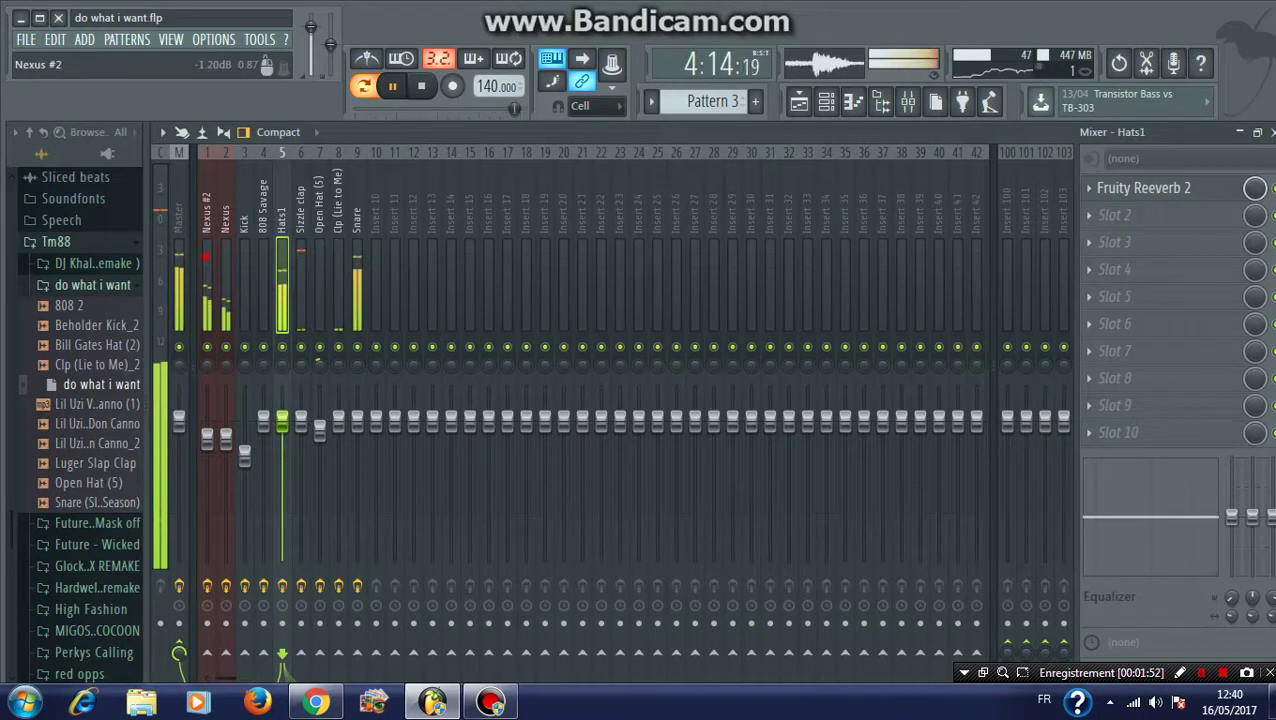
click(206, 257)
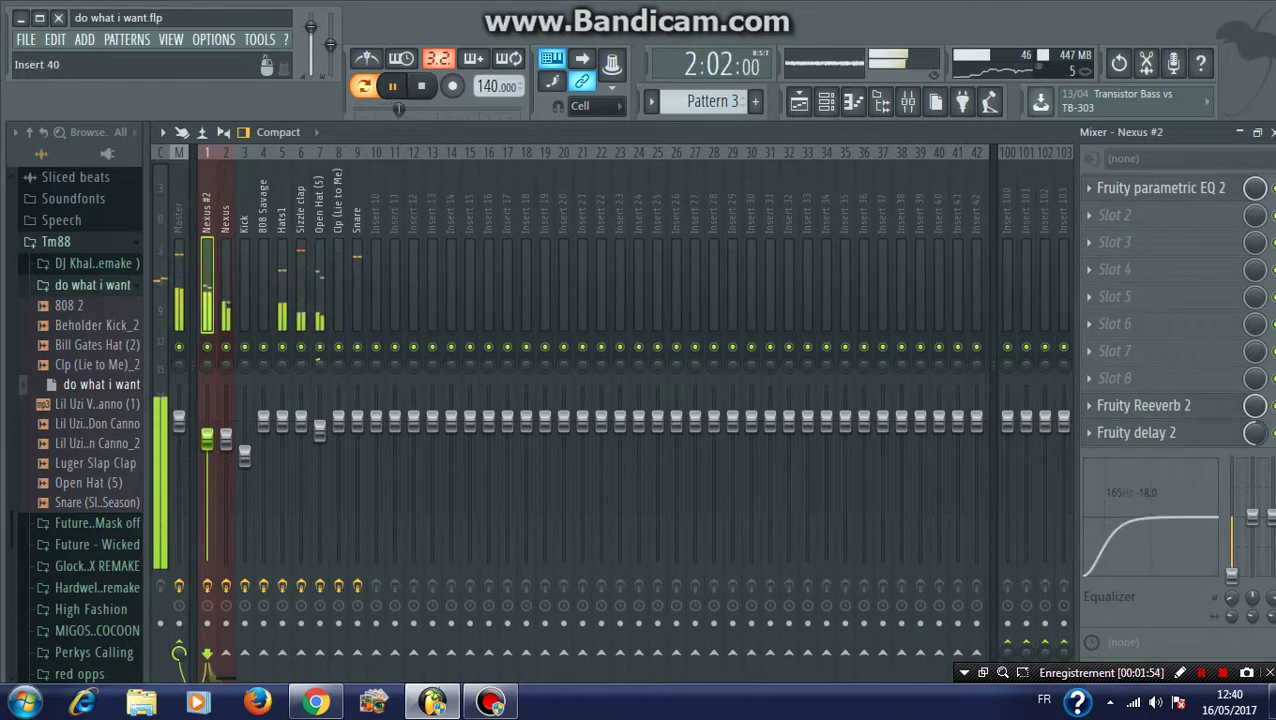
click(1160, 188)
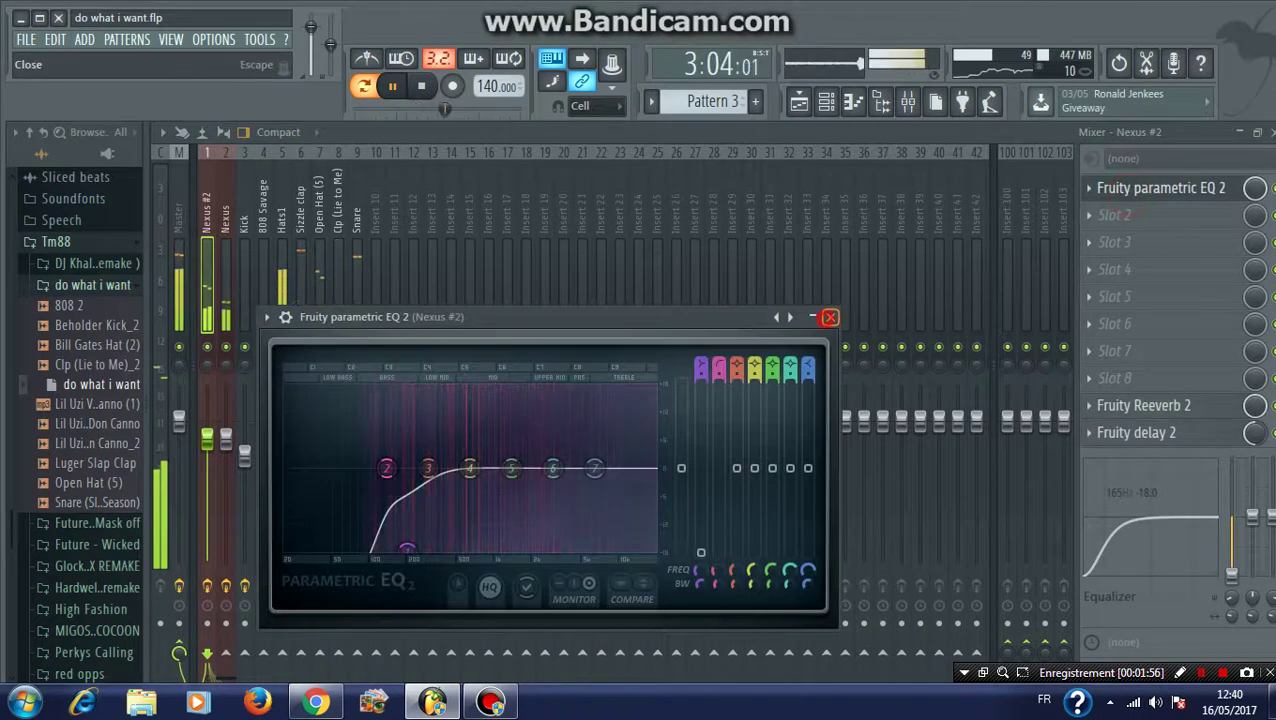
click(829, 318)
Inspect the Fruity parametric EQ 2 on the Nexus mixer track, and show the Hats1 track's effect chain.
click(227, 258)
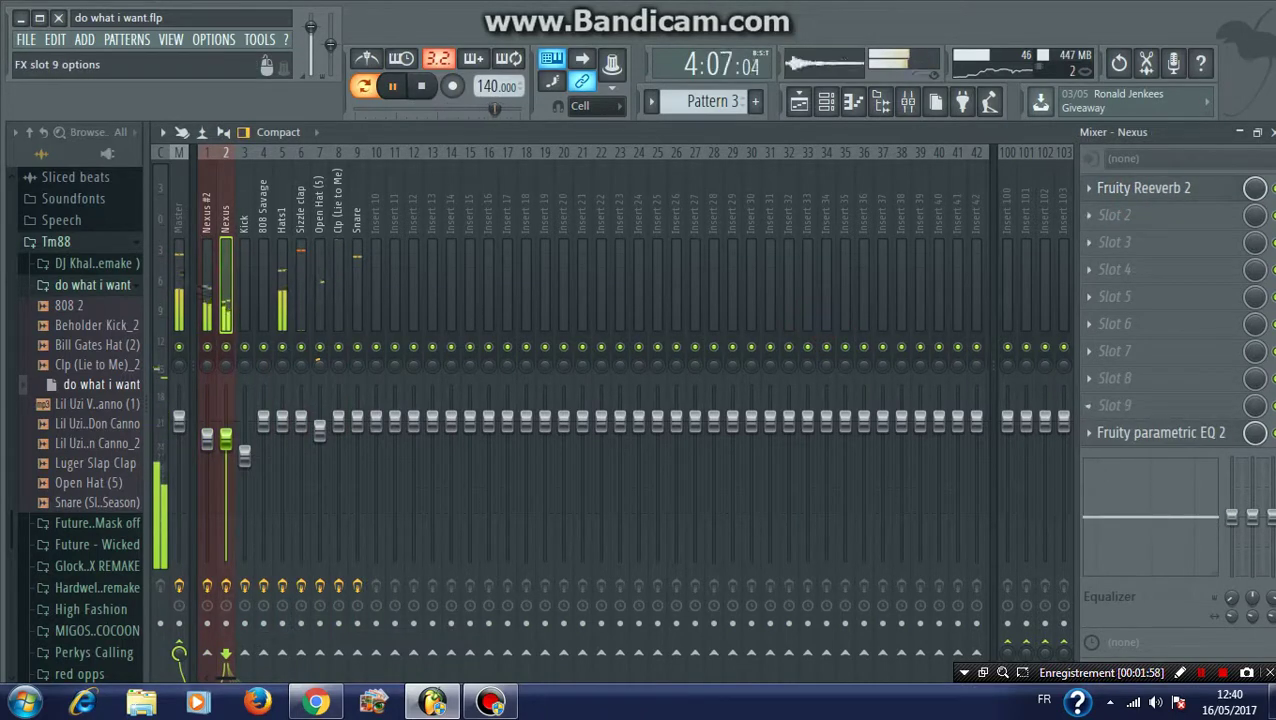
click(1165, 434)
click(853, 144)
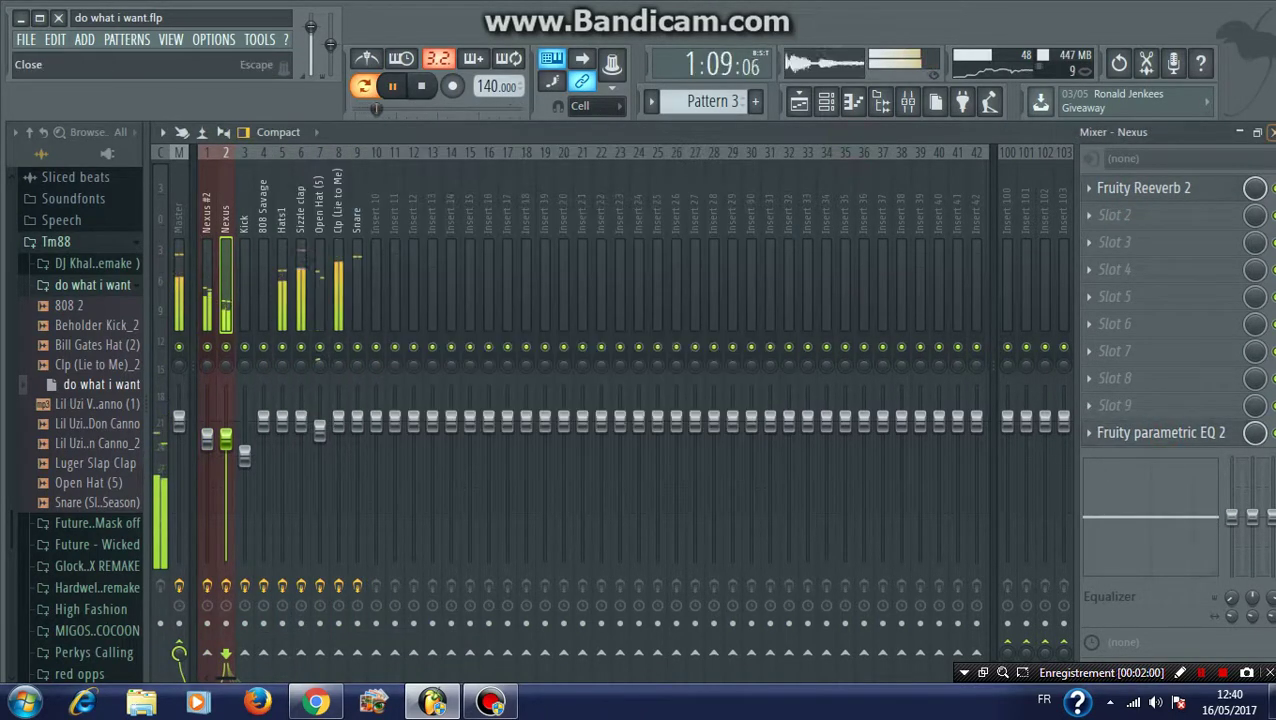
click(281, 244)
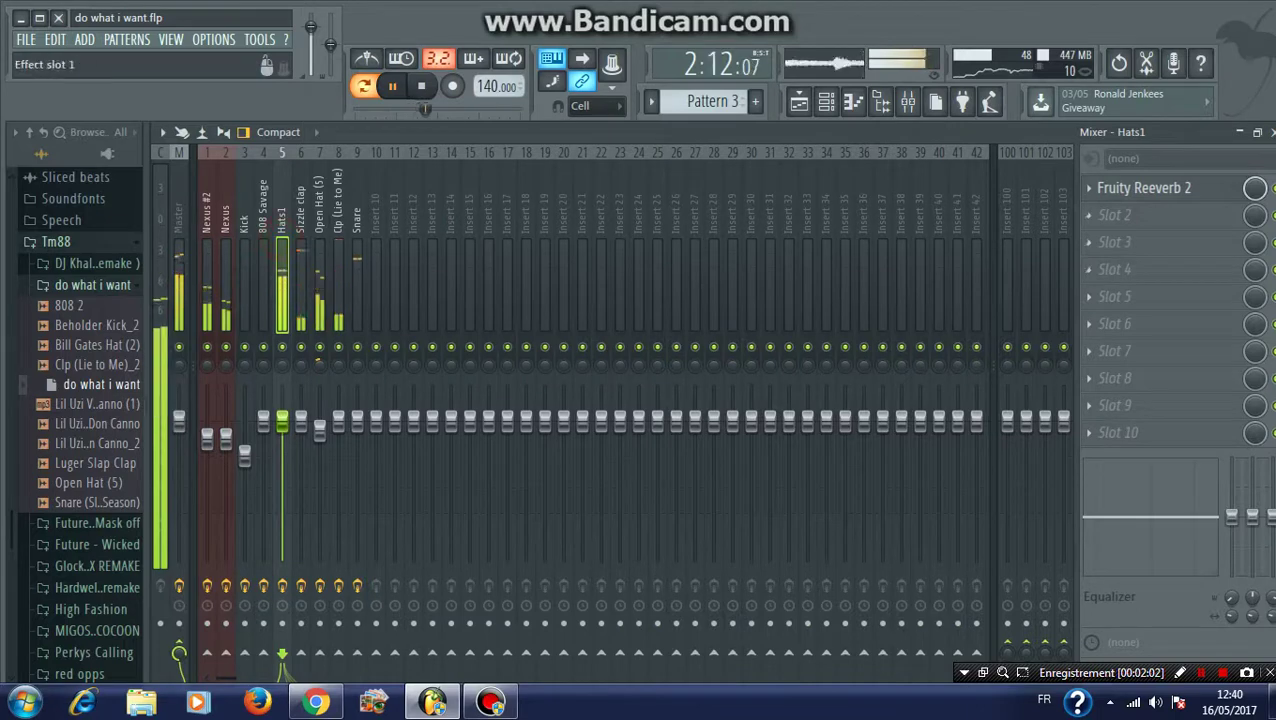
Inspect the Fruity Reeverb 2 settings on the Hats1 mixer track and return to the channel rack.
click(1143, 187)
click(670, 318)
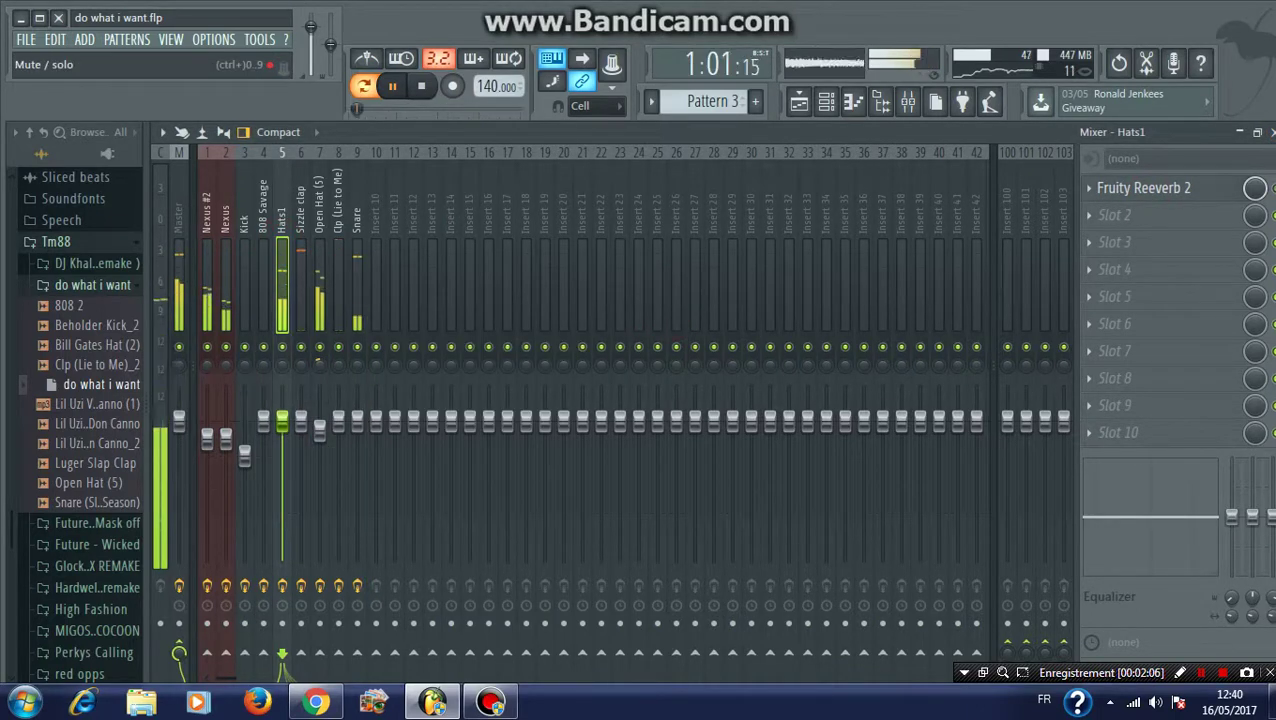
click(1270, 132)
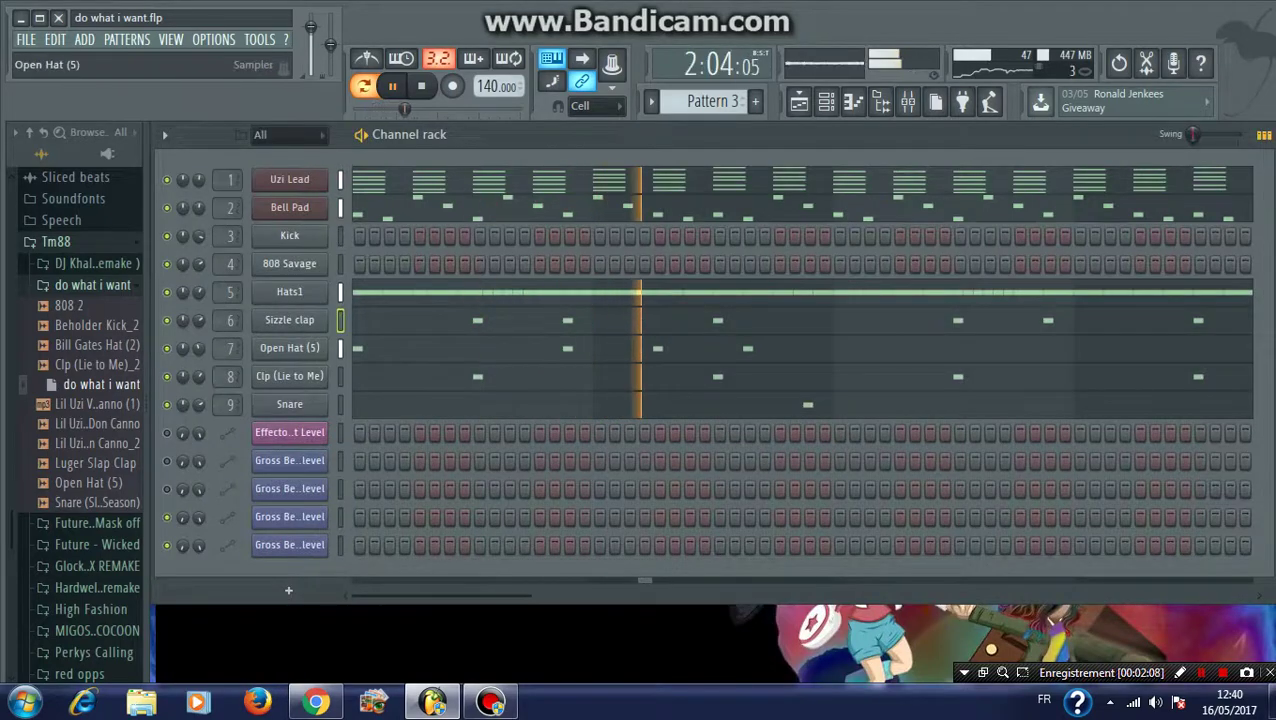
Examine the Open Hat (5) notes of Pattern 3 in the piano roll, and return to the channel rack.
right_click(300, 347)
click(350, 349)
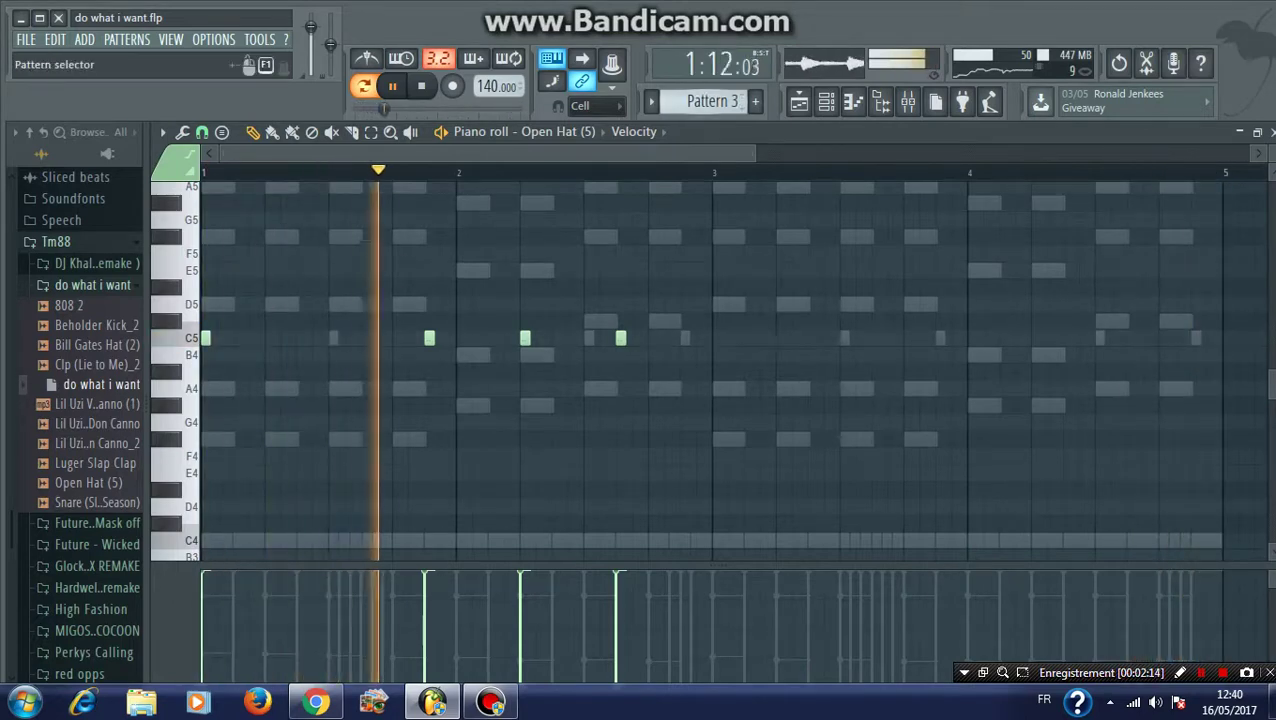
click(738, 101)
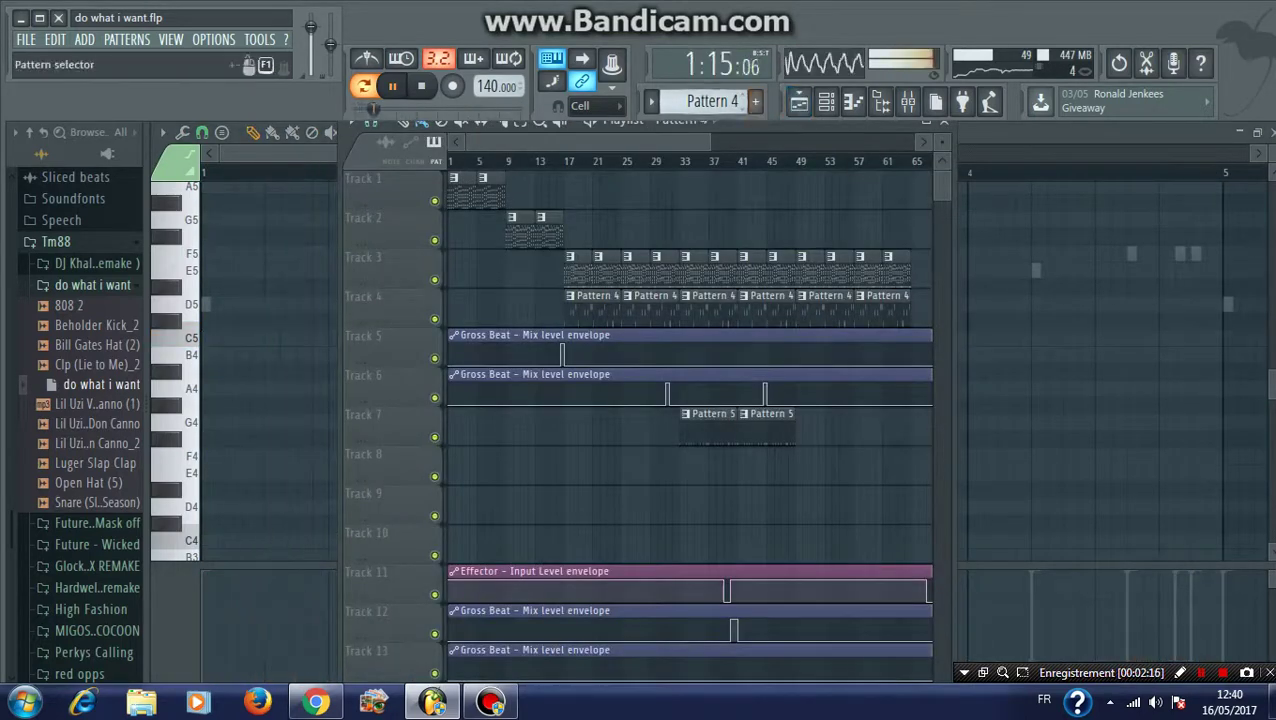
click(742, 105)
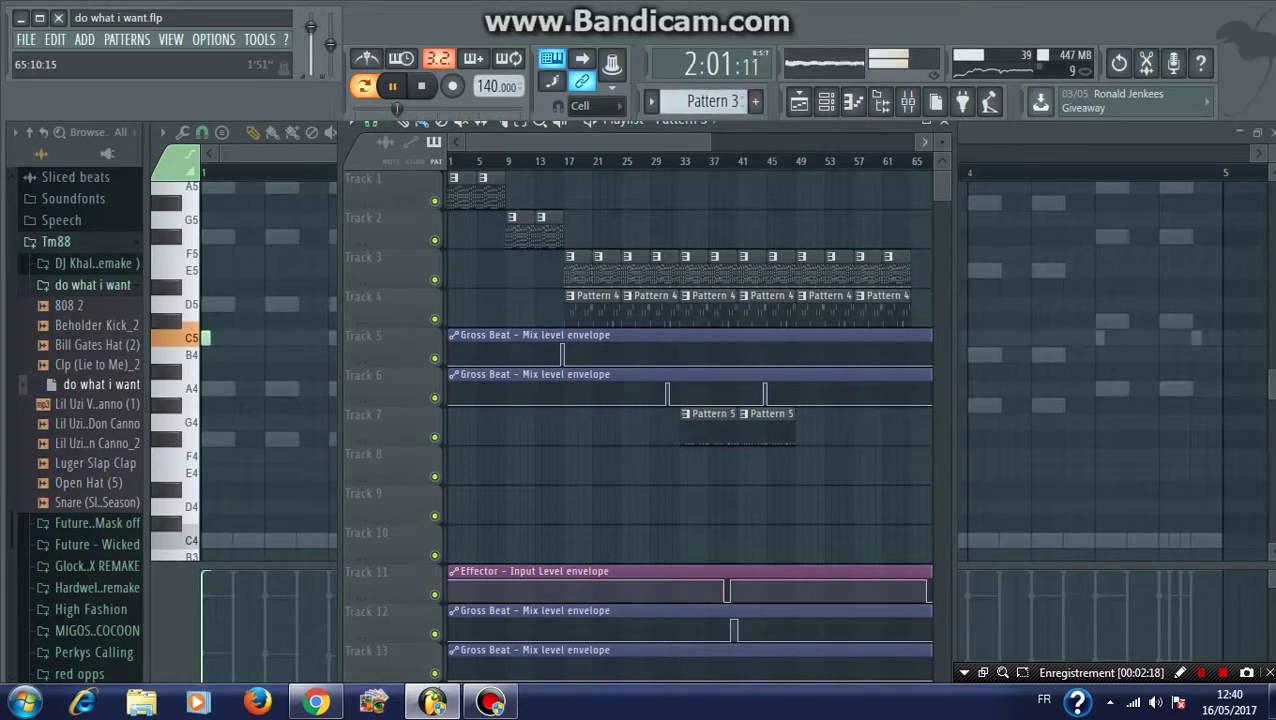
key(F5)
key(F6)
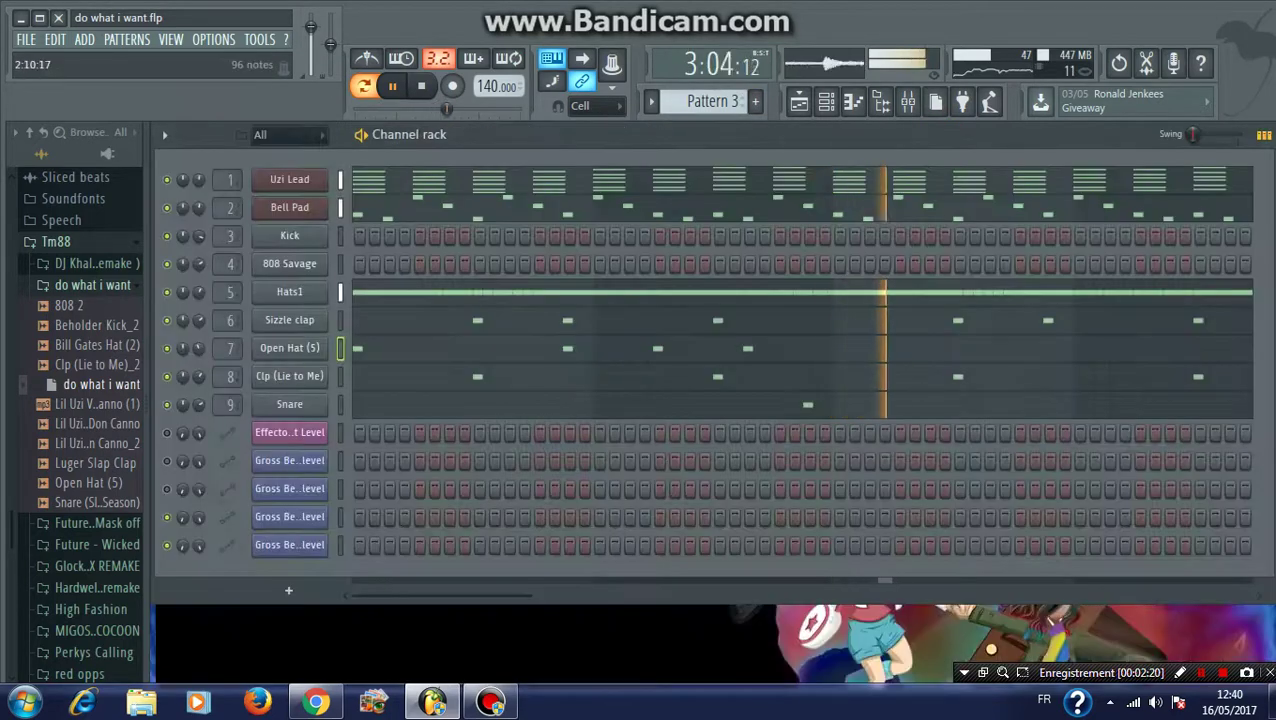
Browse through the project's patterns in the channel rack, from Pattern 1 to Pattern 5, and select Pattern 4.
click(742, 105)
scroll(712, 101, down, 2)
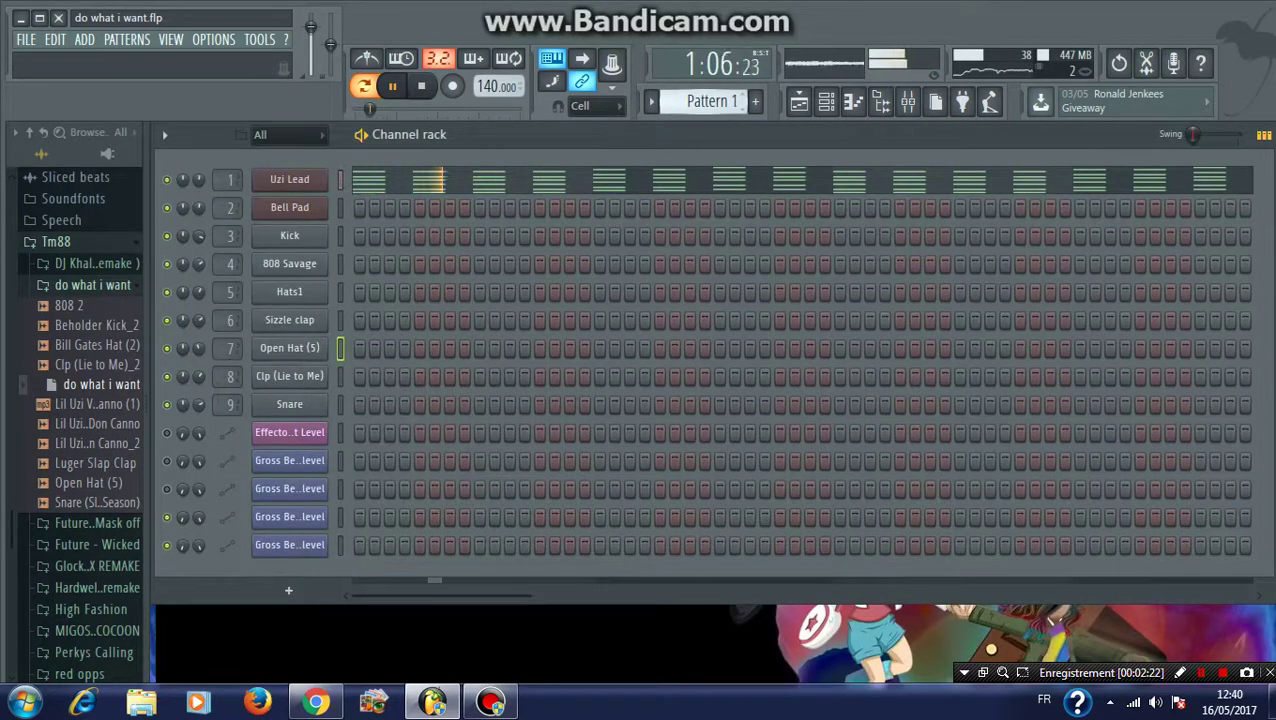
scroll(712, 101, down, 1)
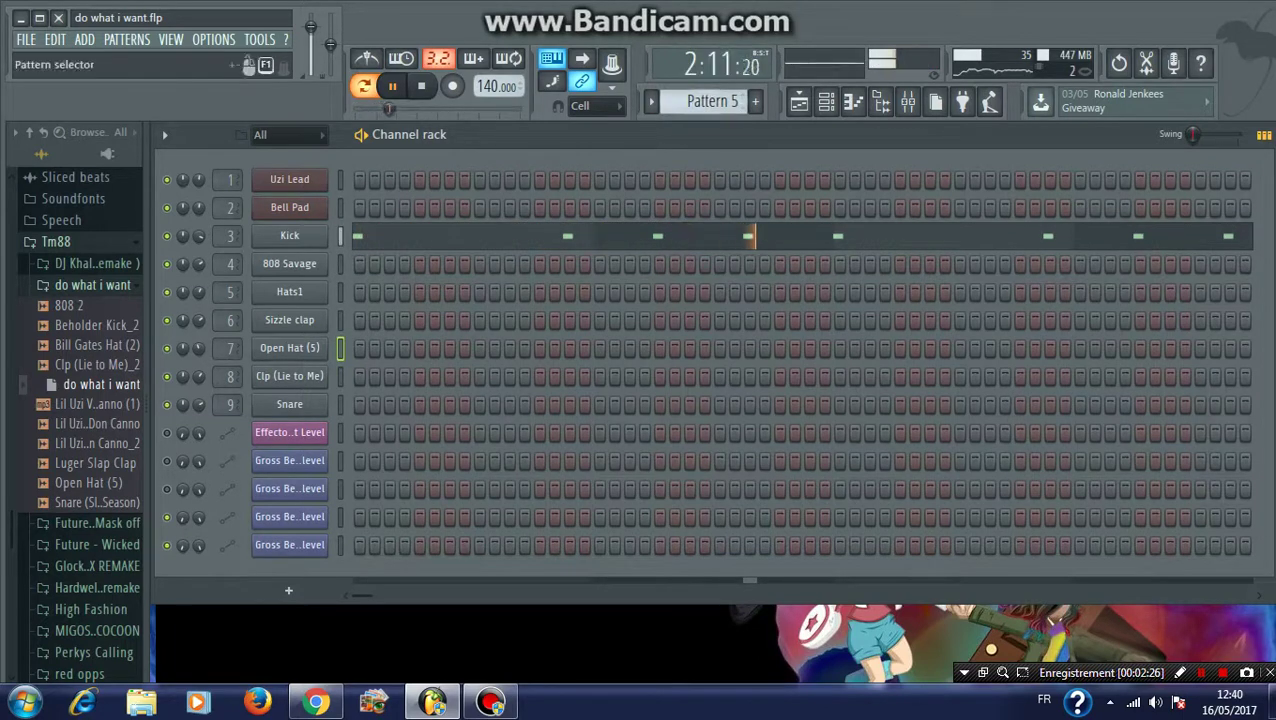
scroll(712, 101, up, 1)
Examine the full 808 Savage note sequence of Pattern 4 in the piano roll.
right_click(330, 263)
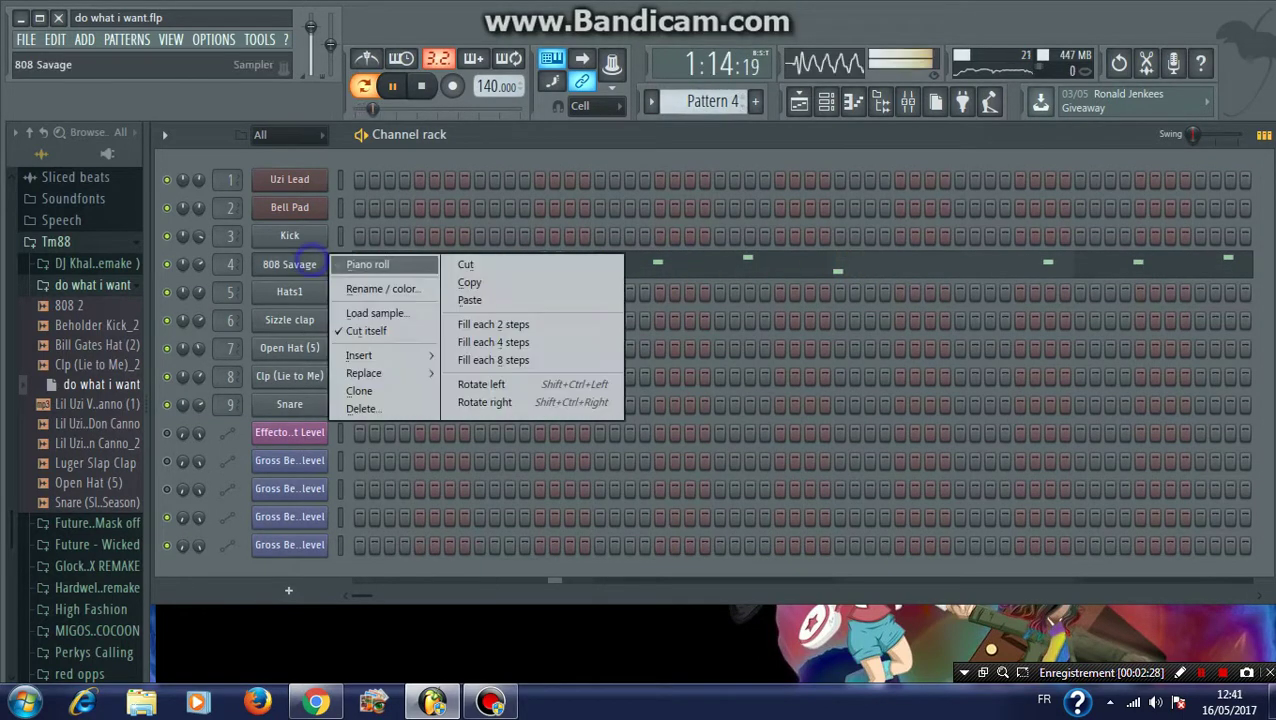
click(370, 265)
drag(827, 153, 986, 153)
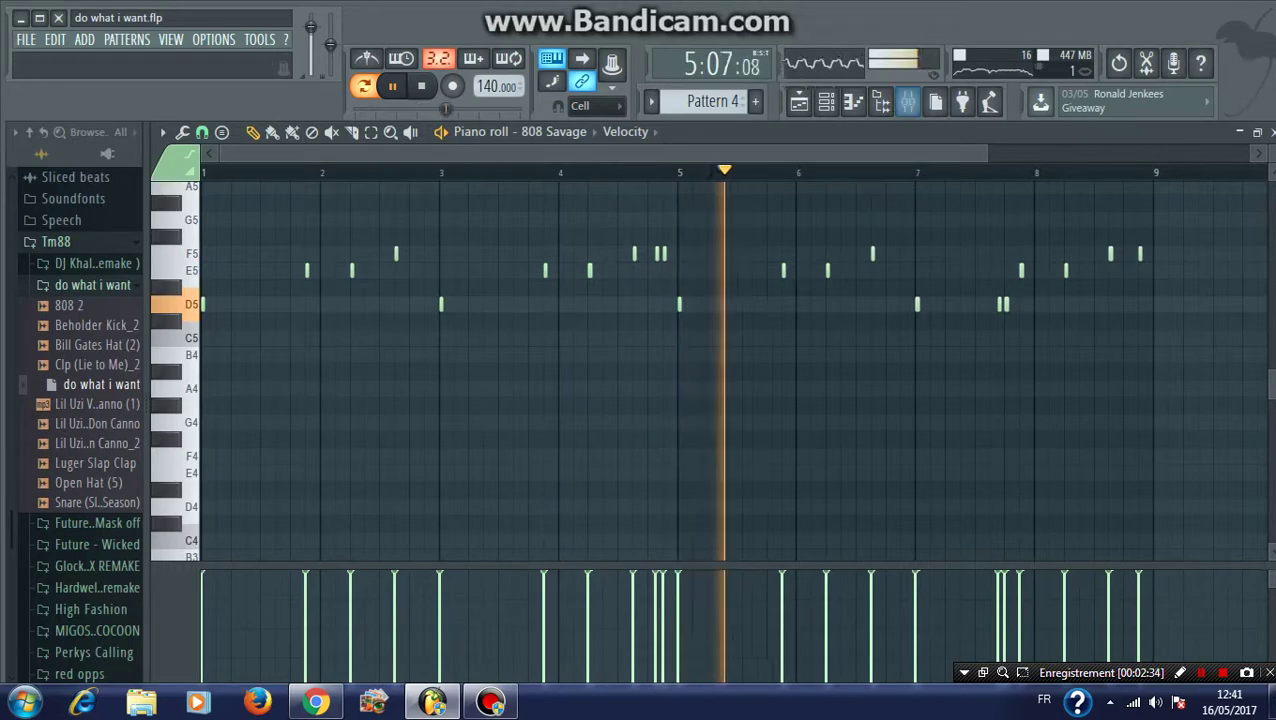
click(1272, 132)
Inspect the 808 Savage channel's sample file and sampler settings, and review its Pattern 4 notes again in the piano roll.
click(300, 263)
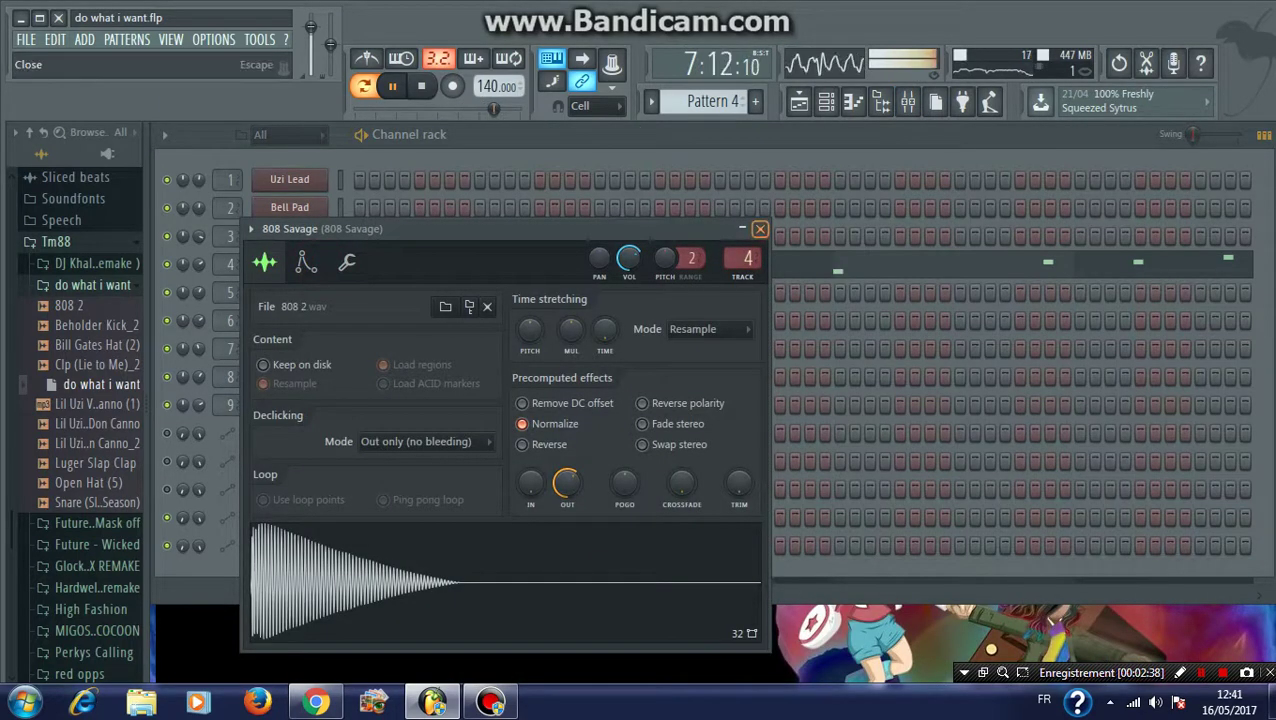
click(759, 229)
right_click(340, 263)
click(352, 262)
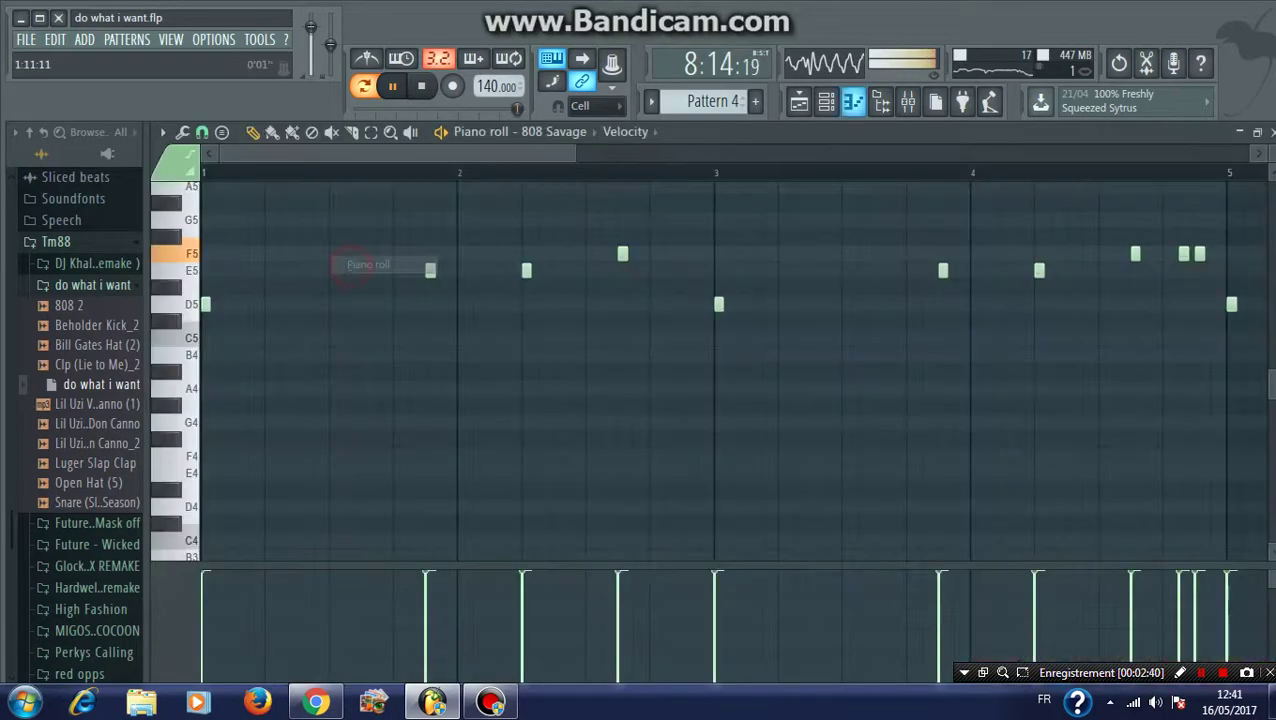
scroll(258, 172, up, 2)
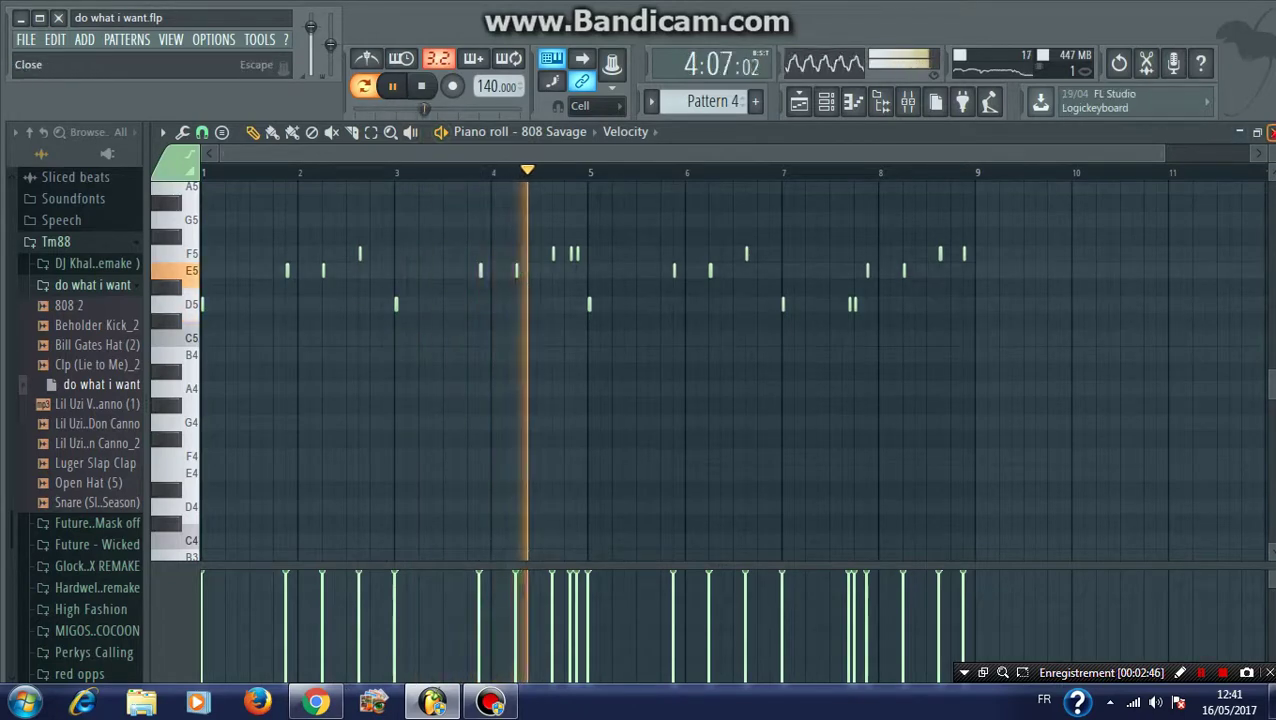
click(1272, 132)
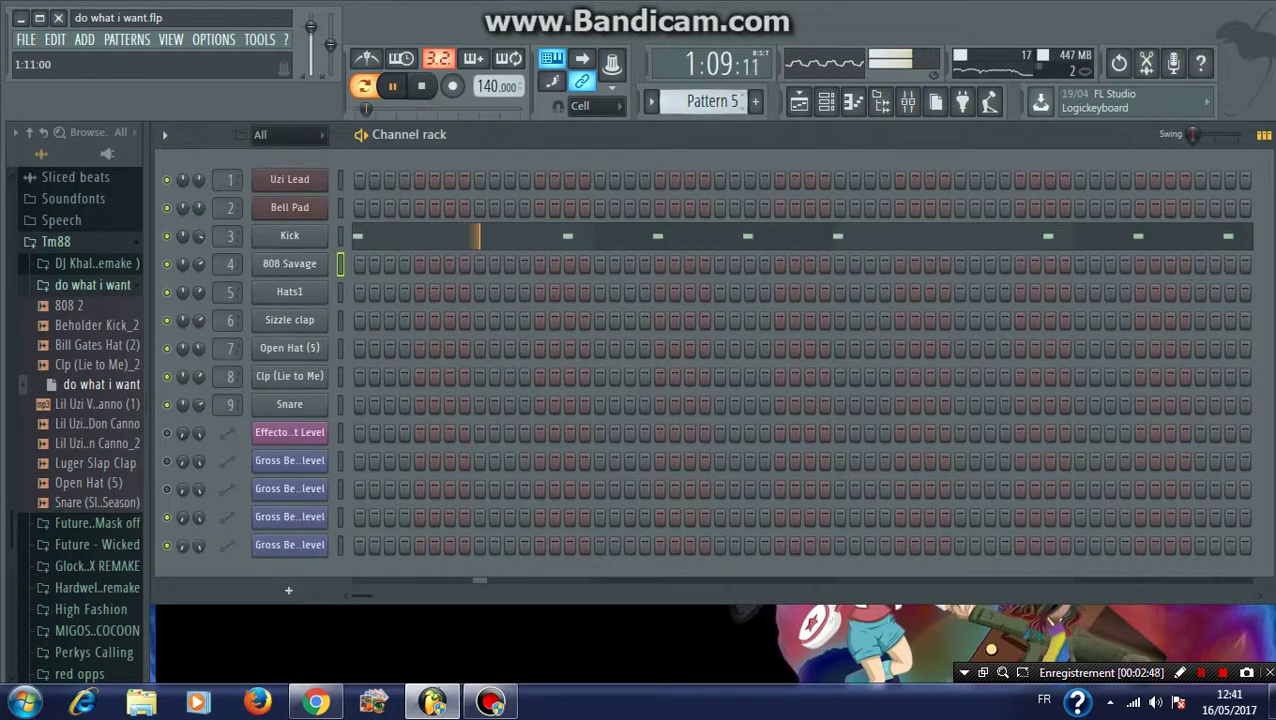
Examine the full Kick note sequence of Pattern 5 in the piano roll.
right_click(320, 235)
click(365, 236)
drag(869, 153, 1115, 153)
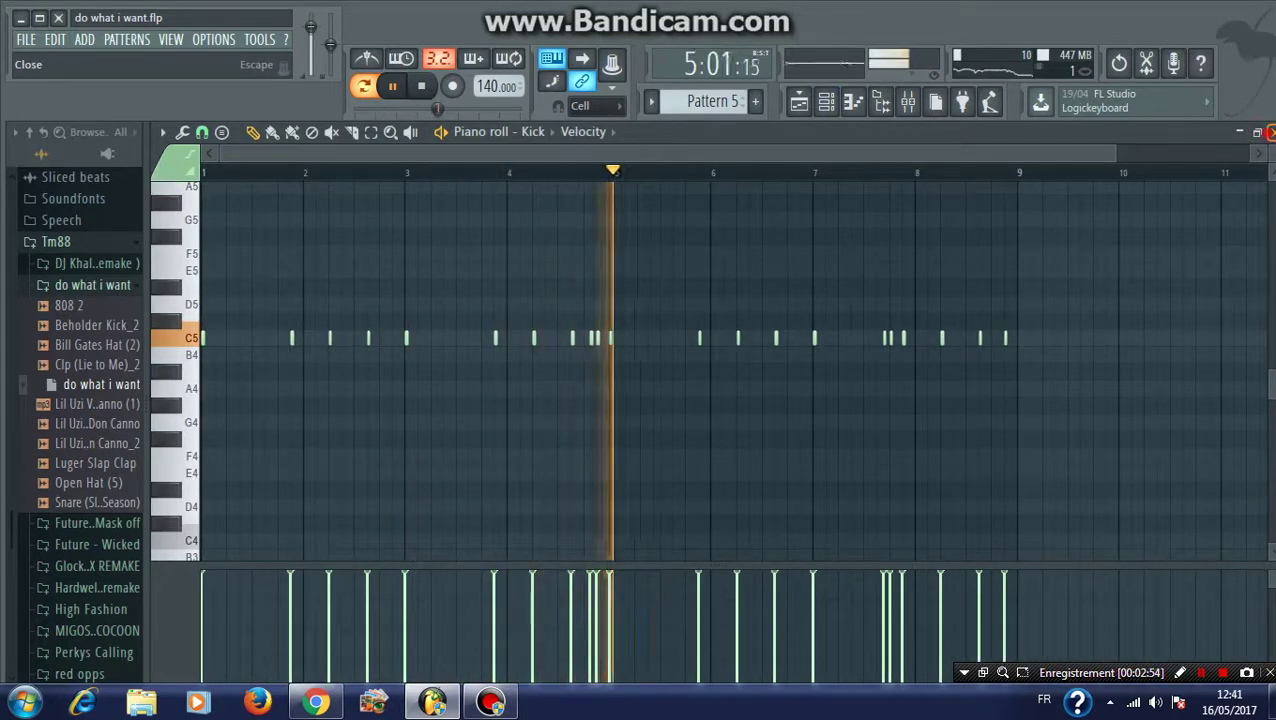
click(1270, 131)
Select Pattern 3 after passing through Pattern 2, and switch playback to song mode.
click(652, 101)
click(663, 143)
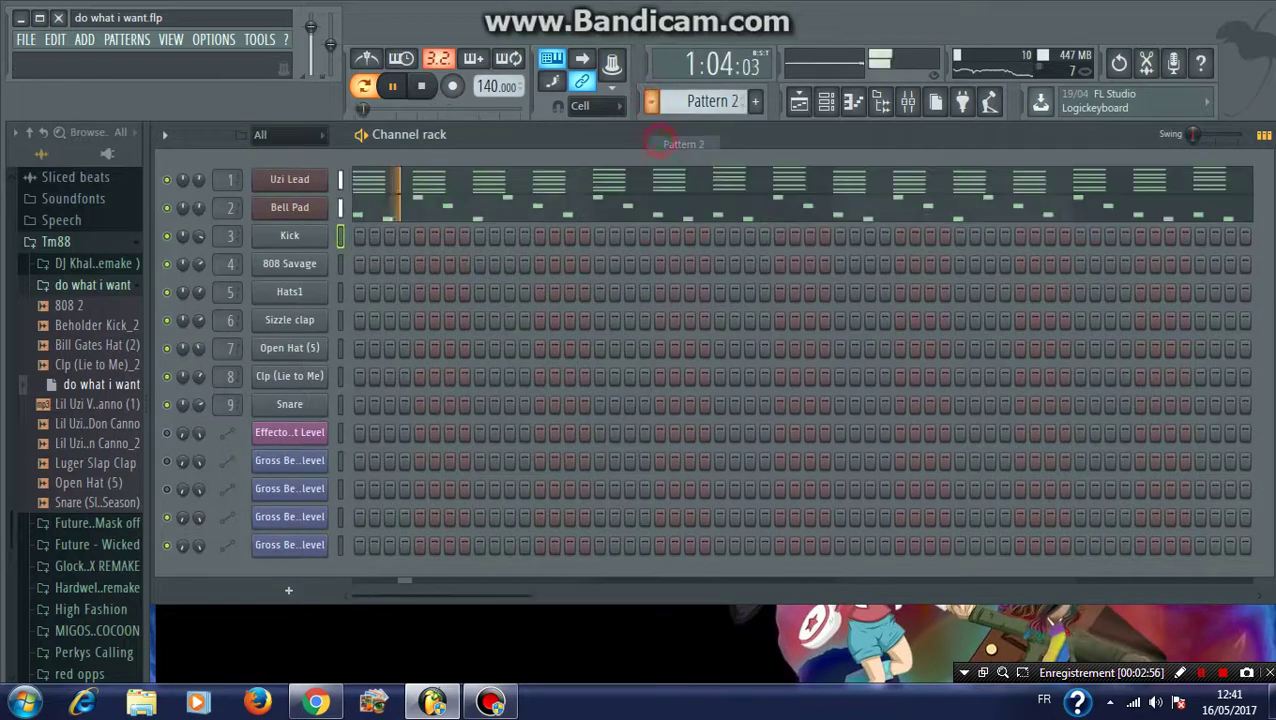
scroll(712, 101, down, 1)
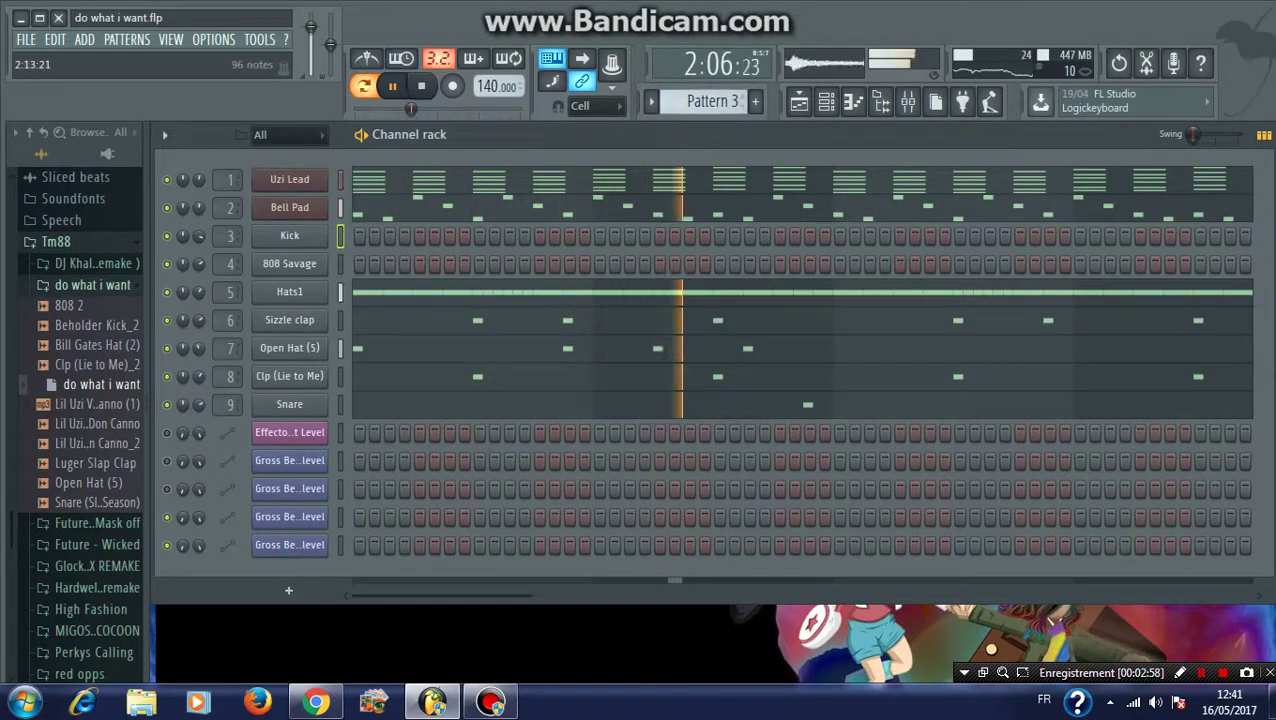
click(364, 86)
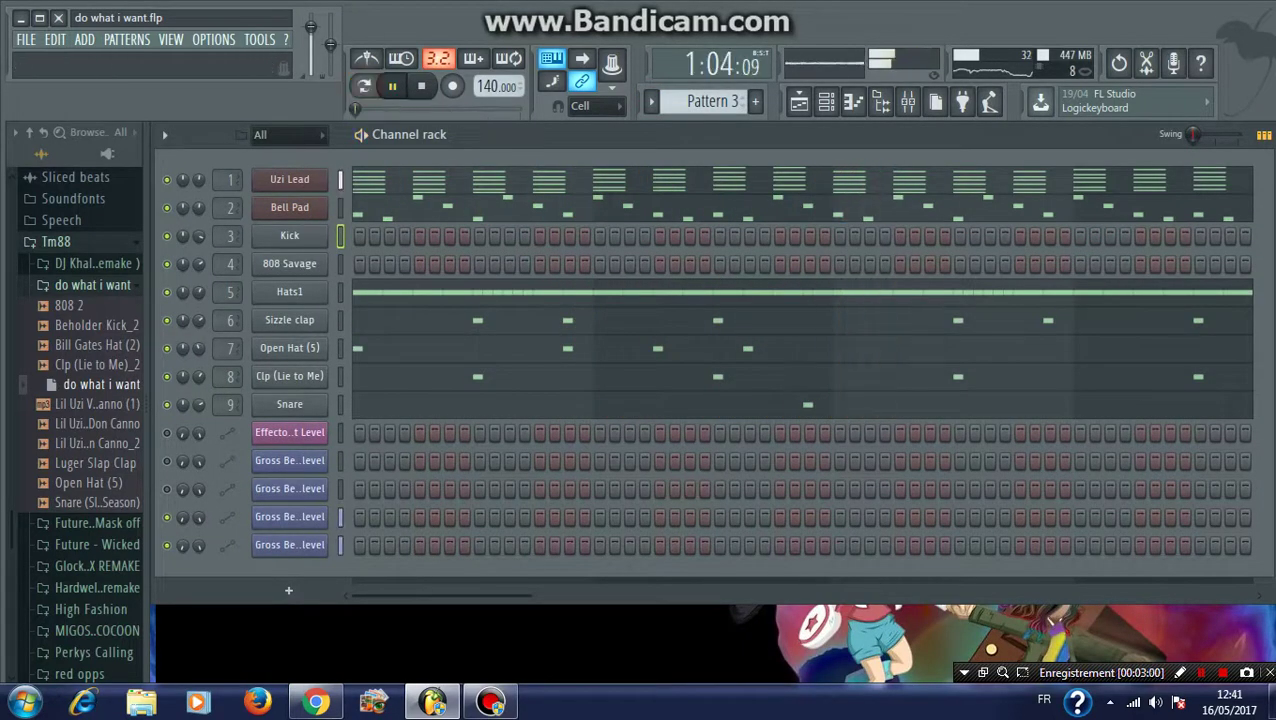
Show the whole arrangement in the playlist, with its pattern clips and automation envelopes.
click(799, 101)
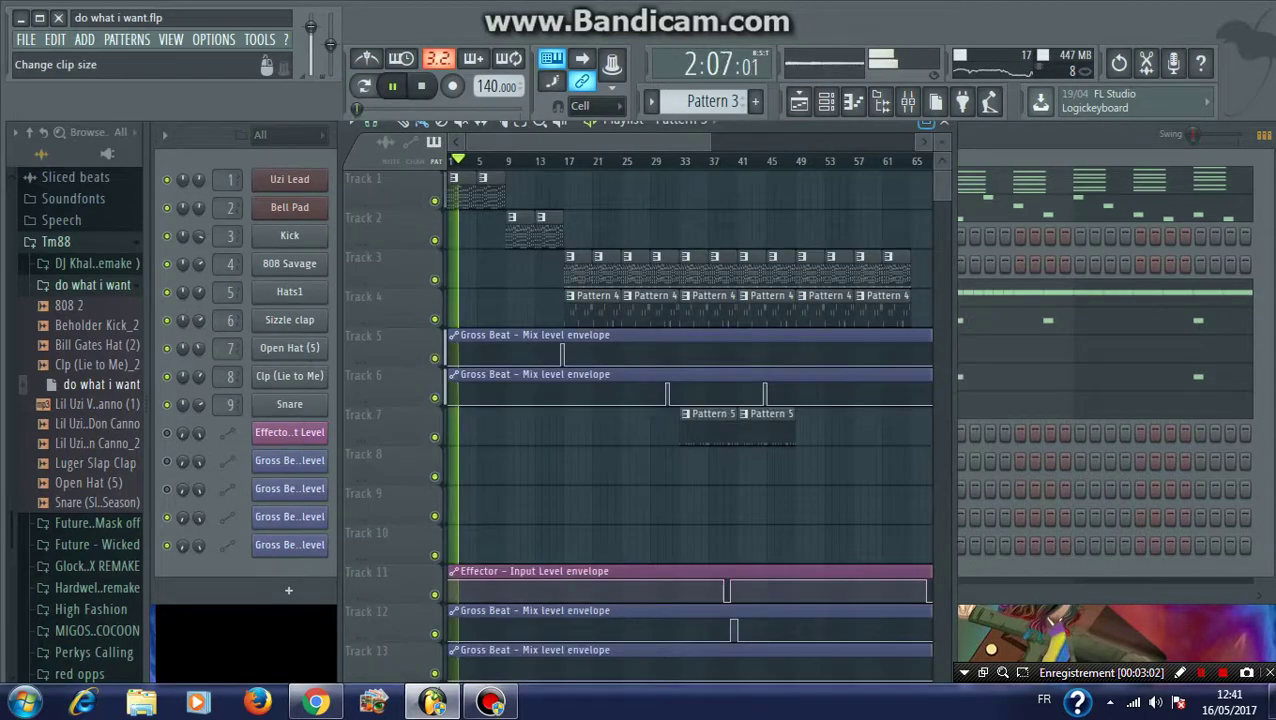
drag(942, 142, 942, 158)
drag(709, 142, 808, 142)
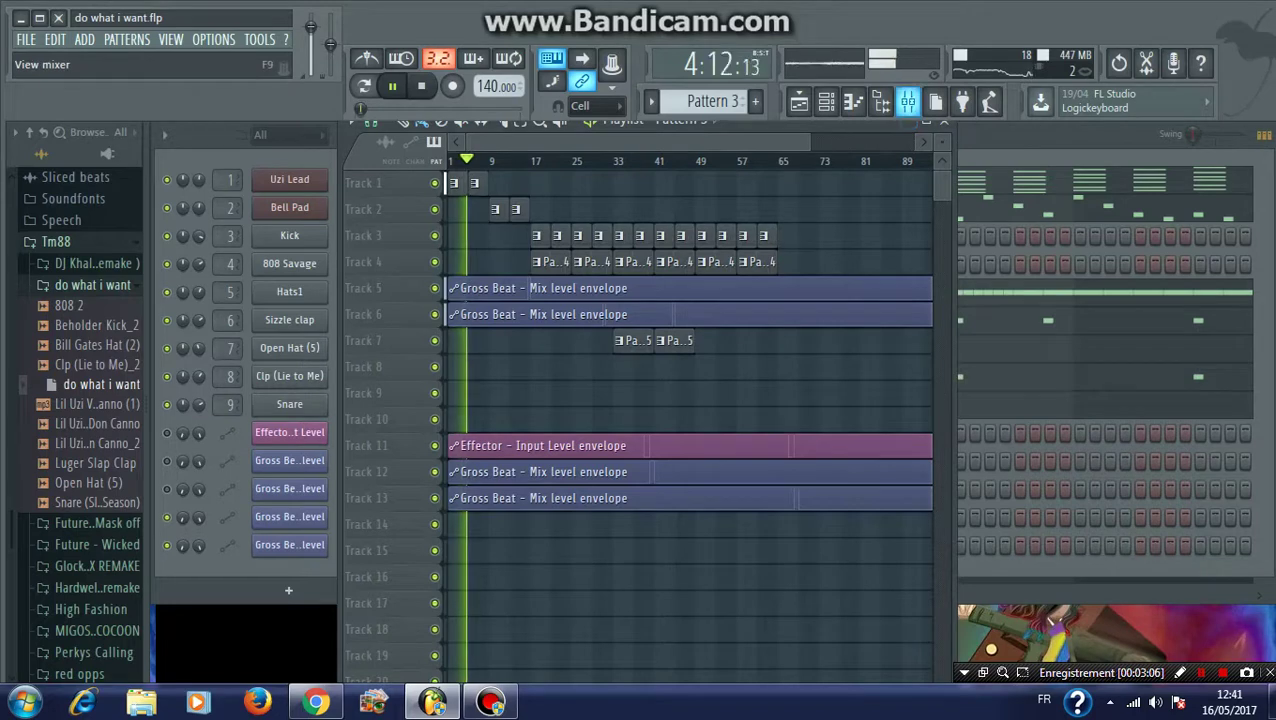
Inspect the time envelopes of the two Gross Beat effects on the Master mixer track.
click(907, 101)
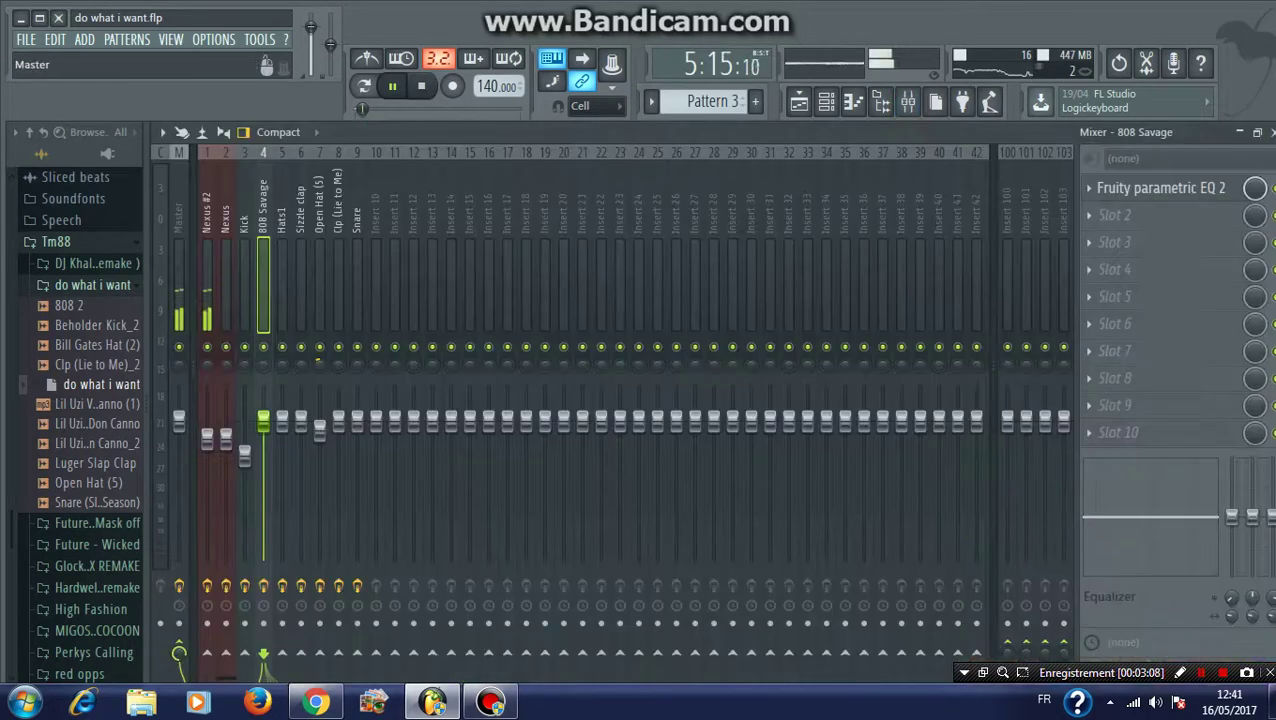
click(179, 285)
click(1196, 242)
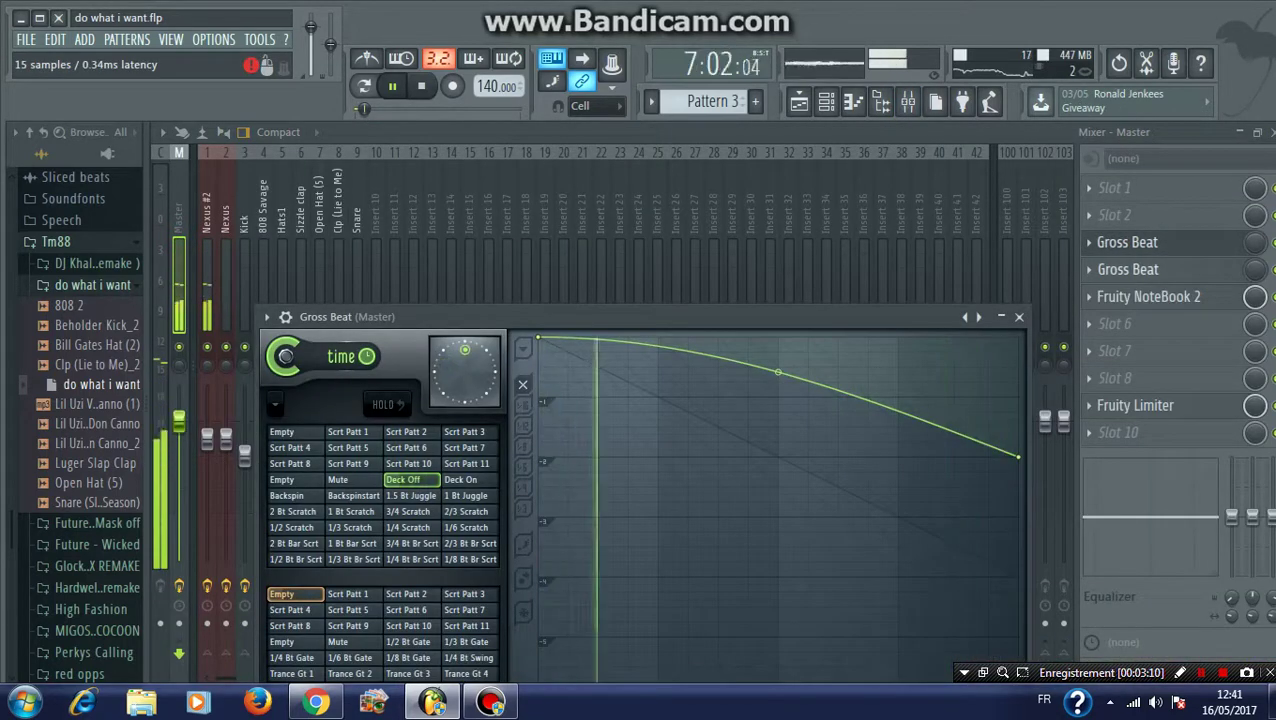
click(1178, 269)
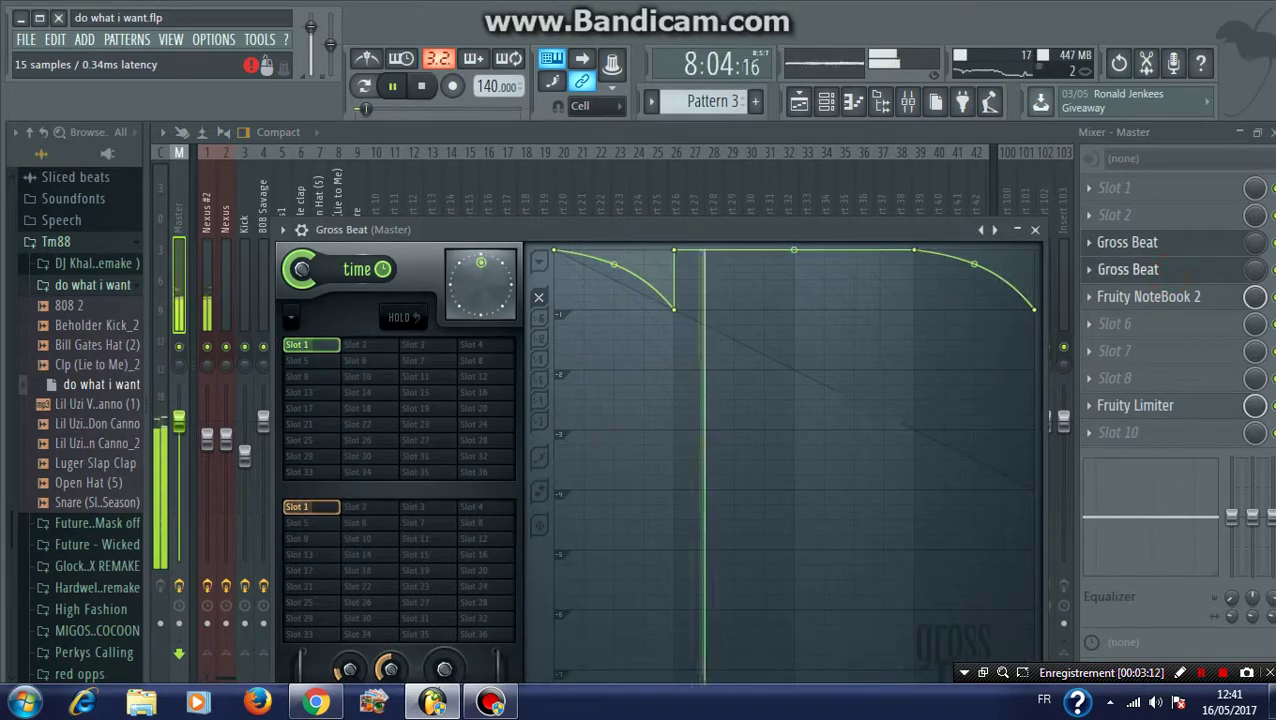
click(1272, 132)
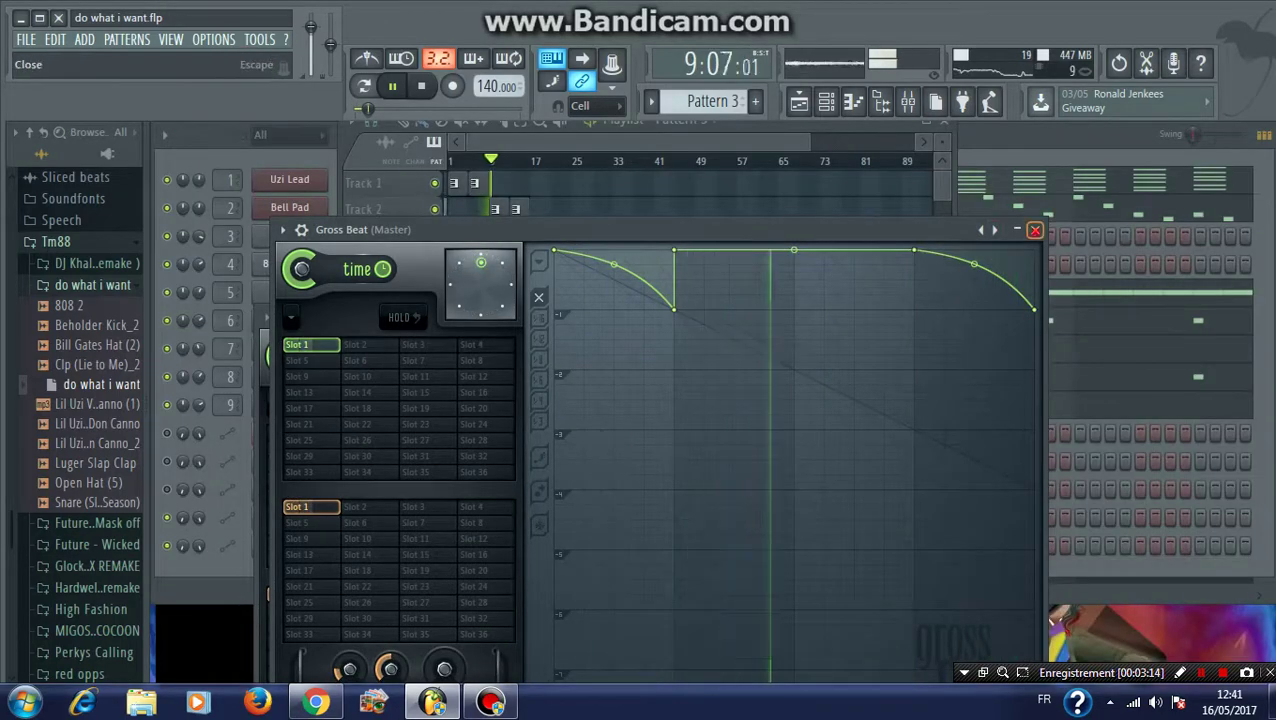
click(1035, 230)
Bring the channel rack to the front, and reopen the playlist to view the arrangement up close.
click(944, 124)
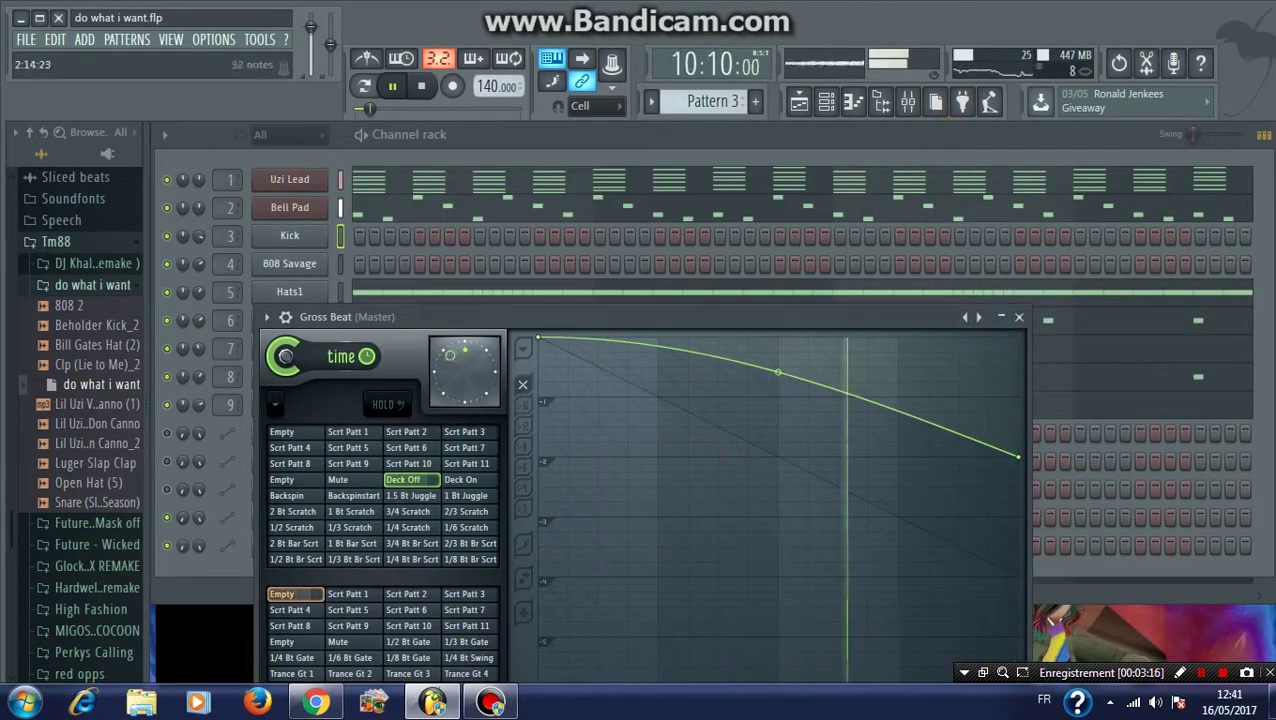
click(745, 134)
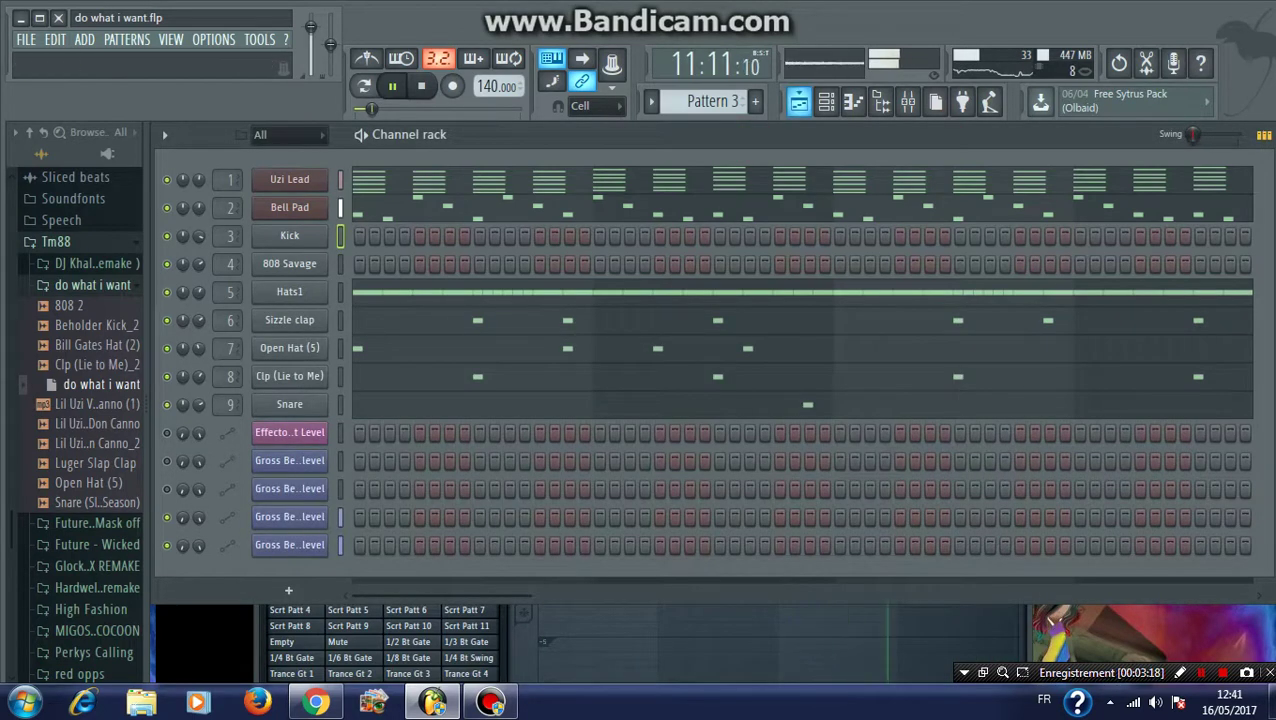
click(799, 101)
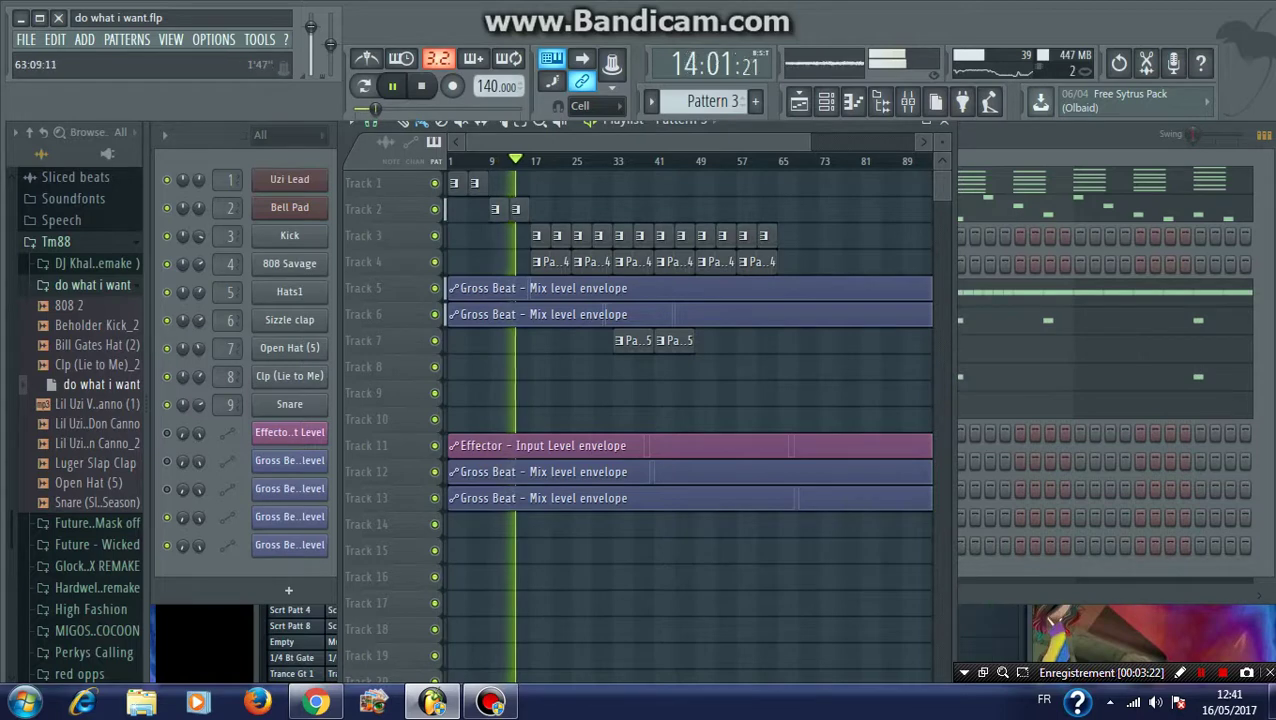
drag(808, 142, 700, 142)
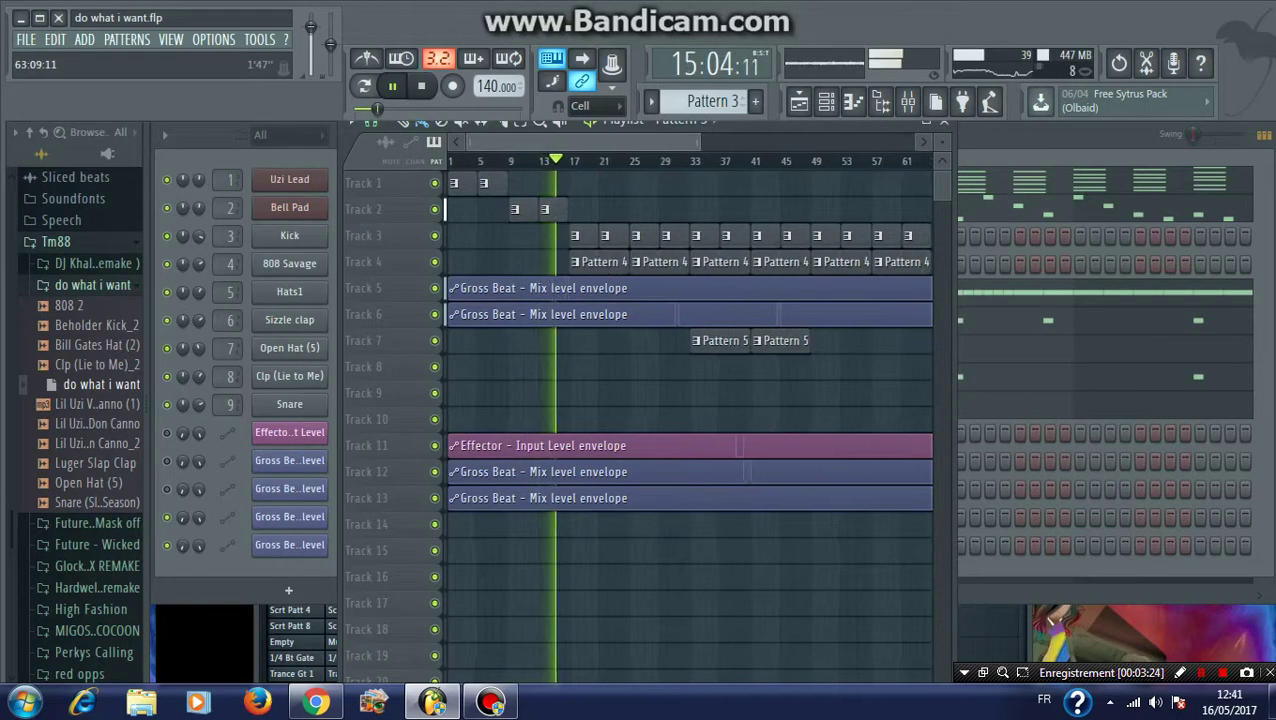